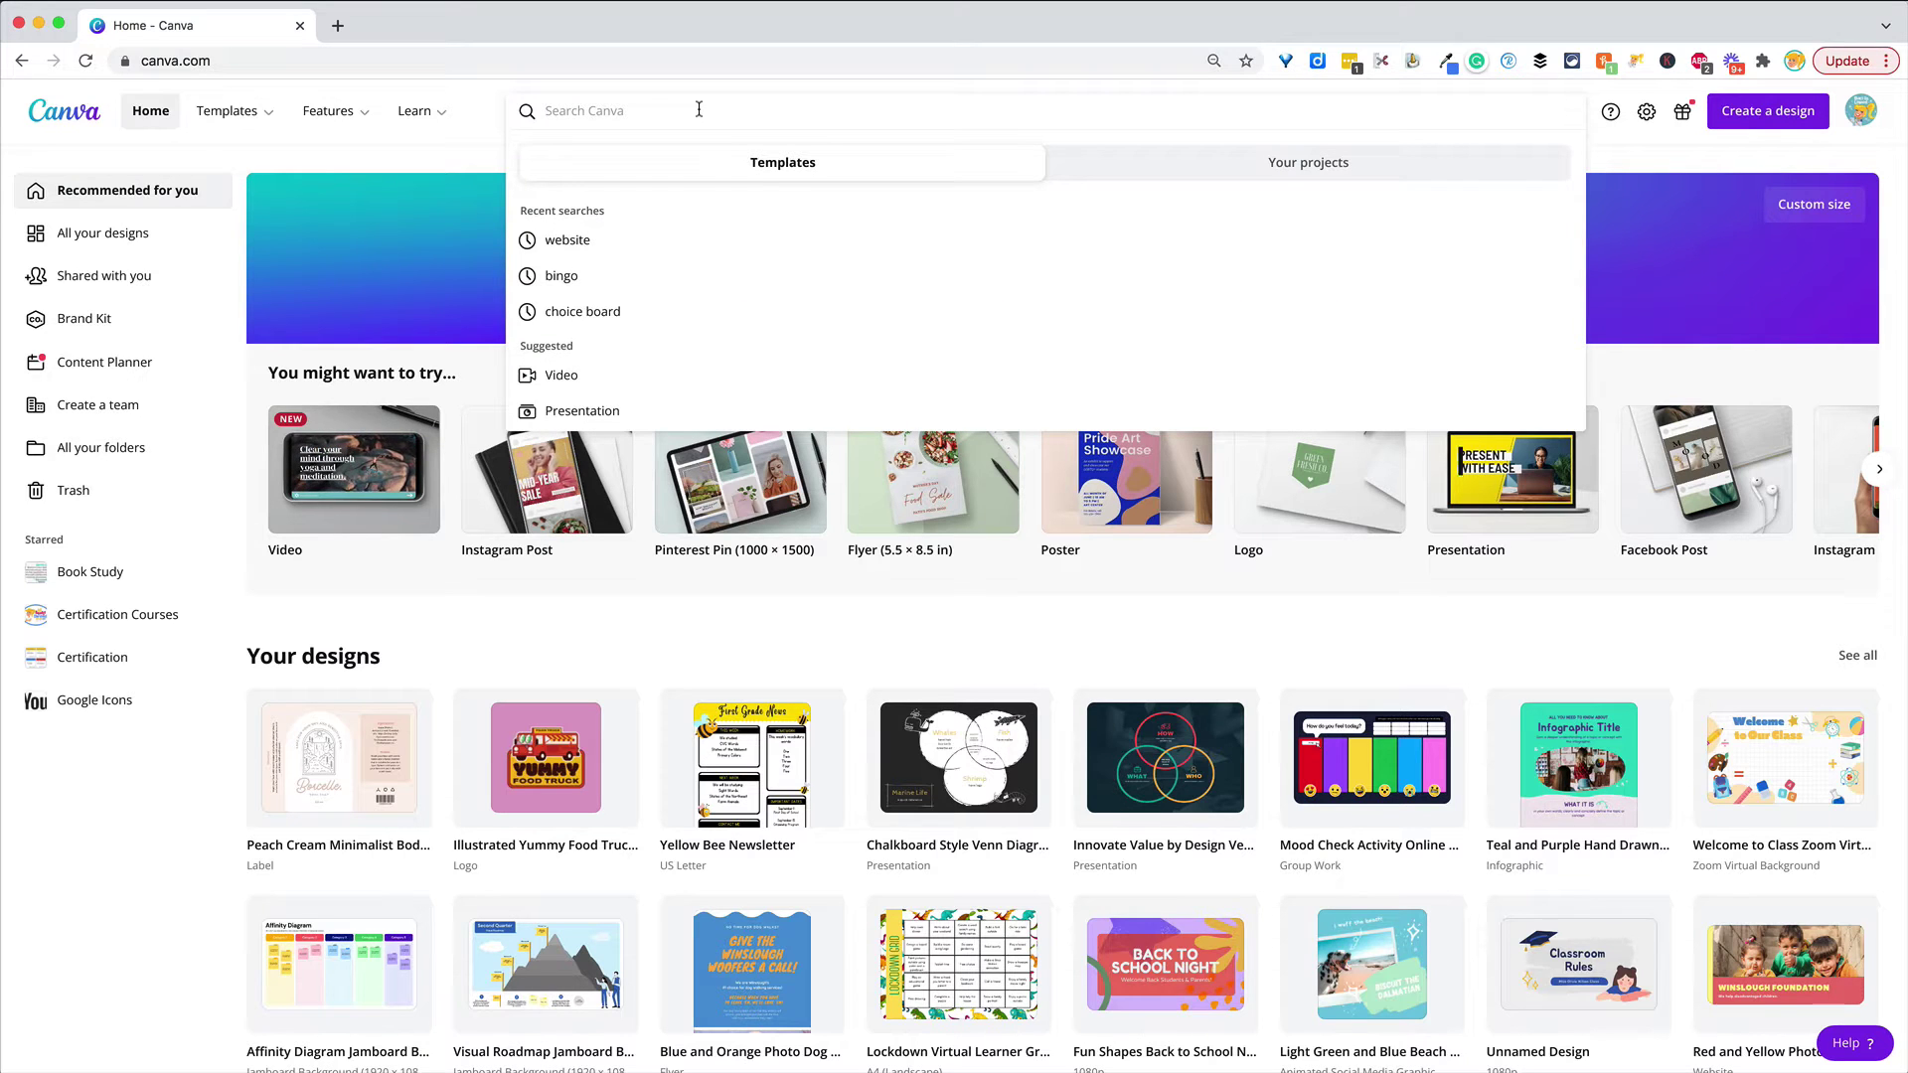
# Step: Search Canva for 'website' to list website formats such as Website (1350 × 650 px)
pyautogui.write('website')
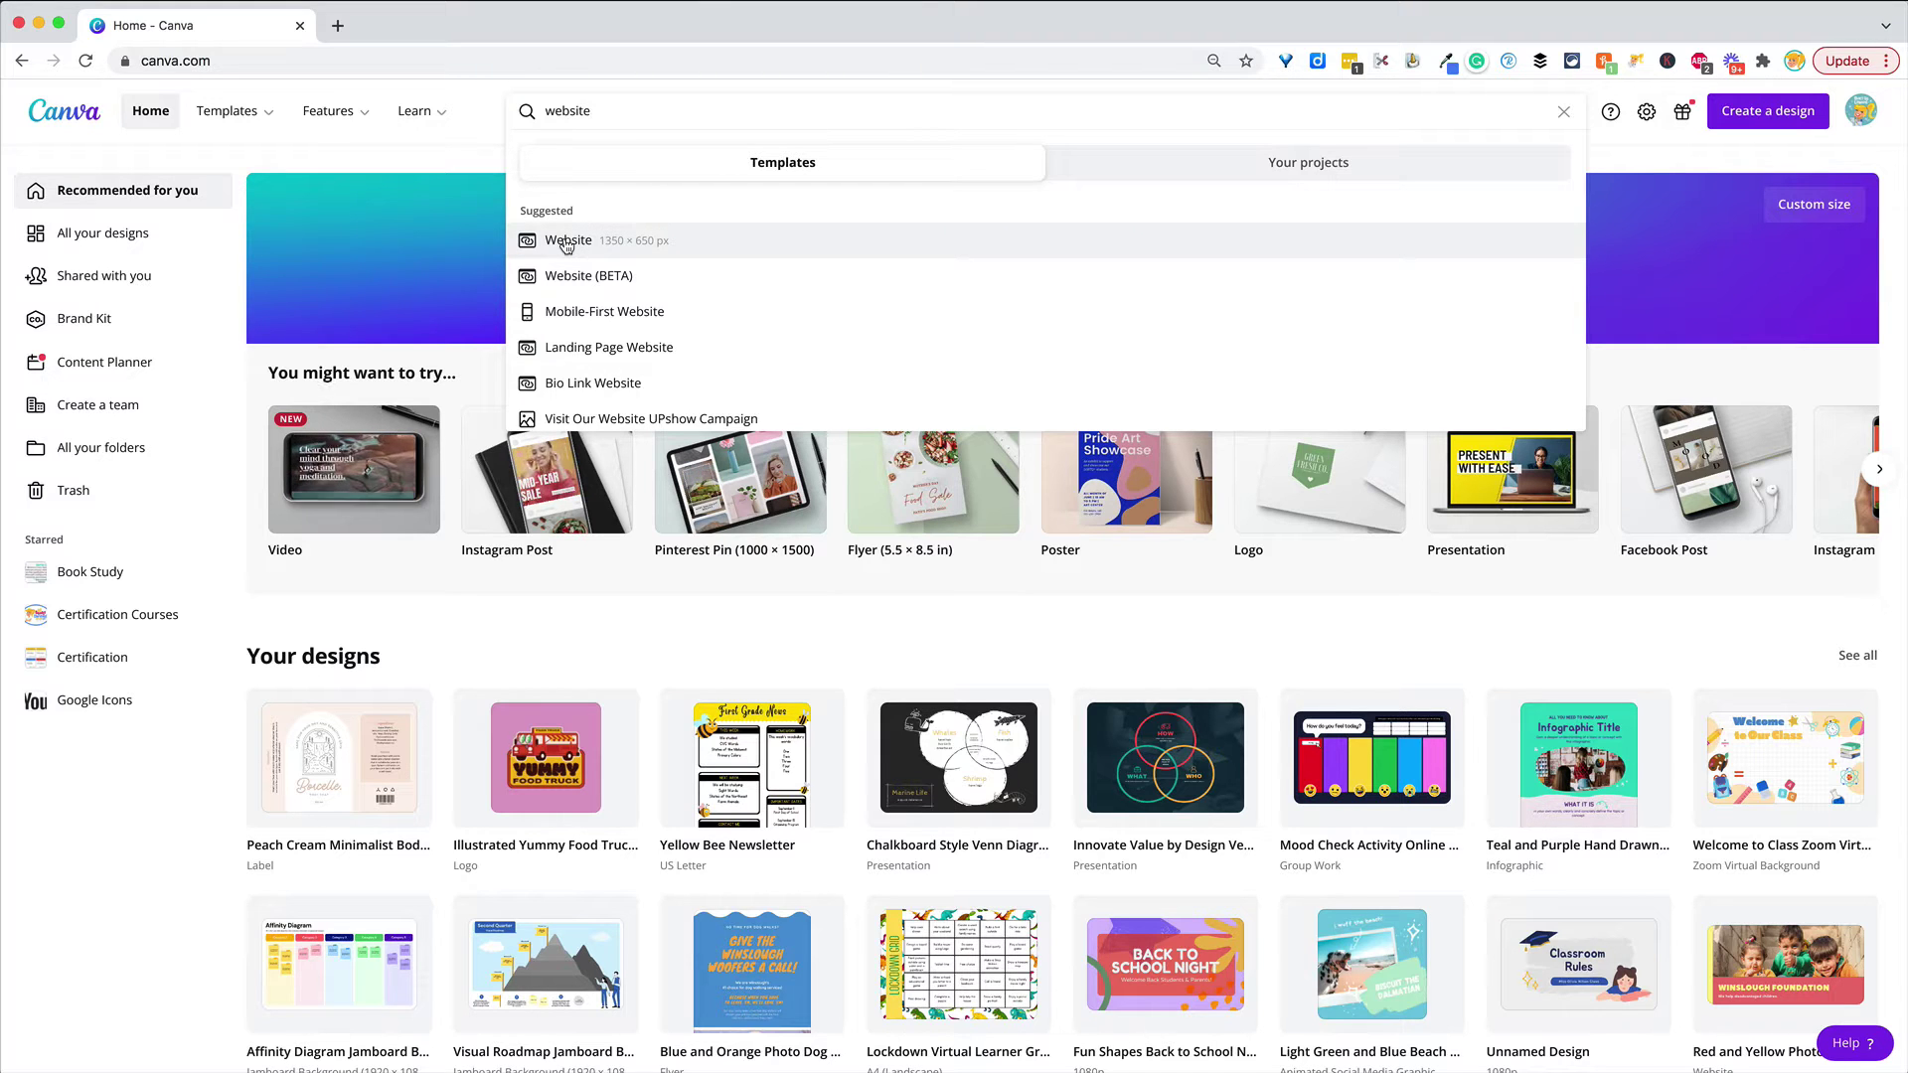
# Step: Open the Website template results and scroll down to the pink Rebecca Turns 7 card
pyautogui.click(566, 241)
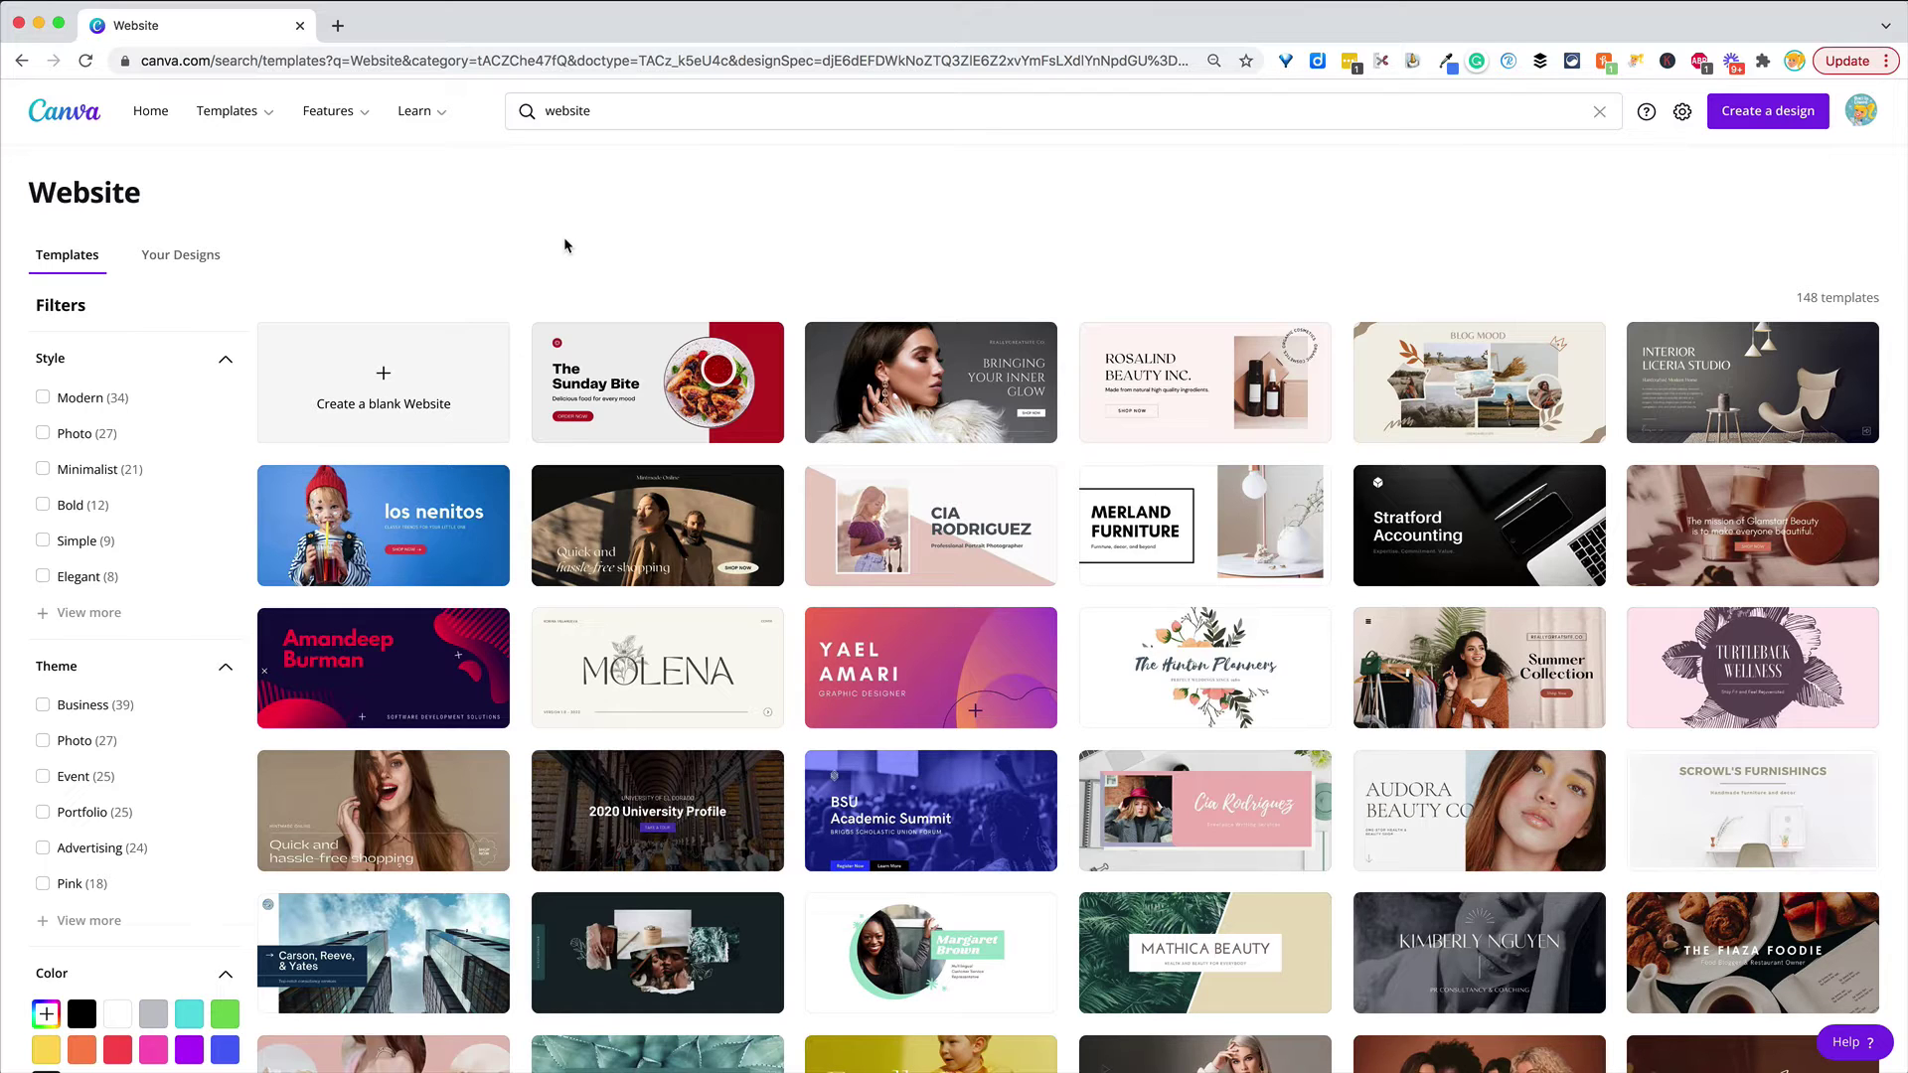
pyautogui.scroll(-3, 1149, 840)
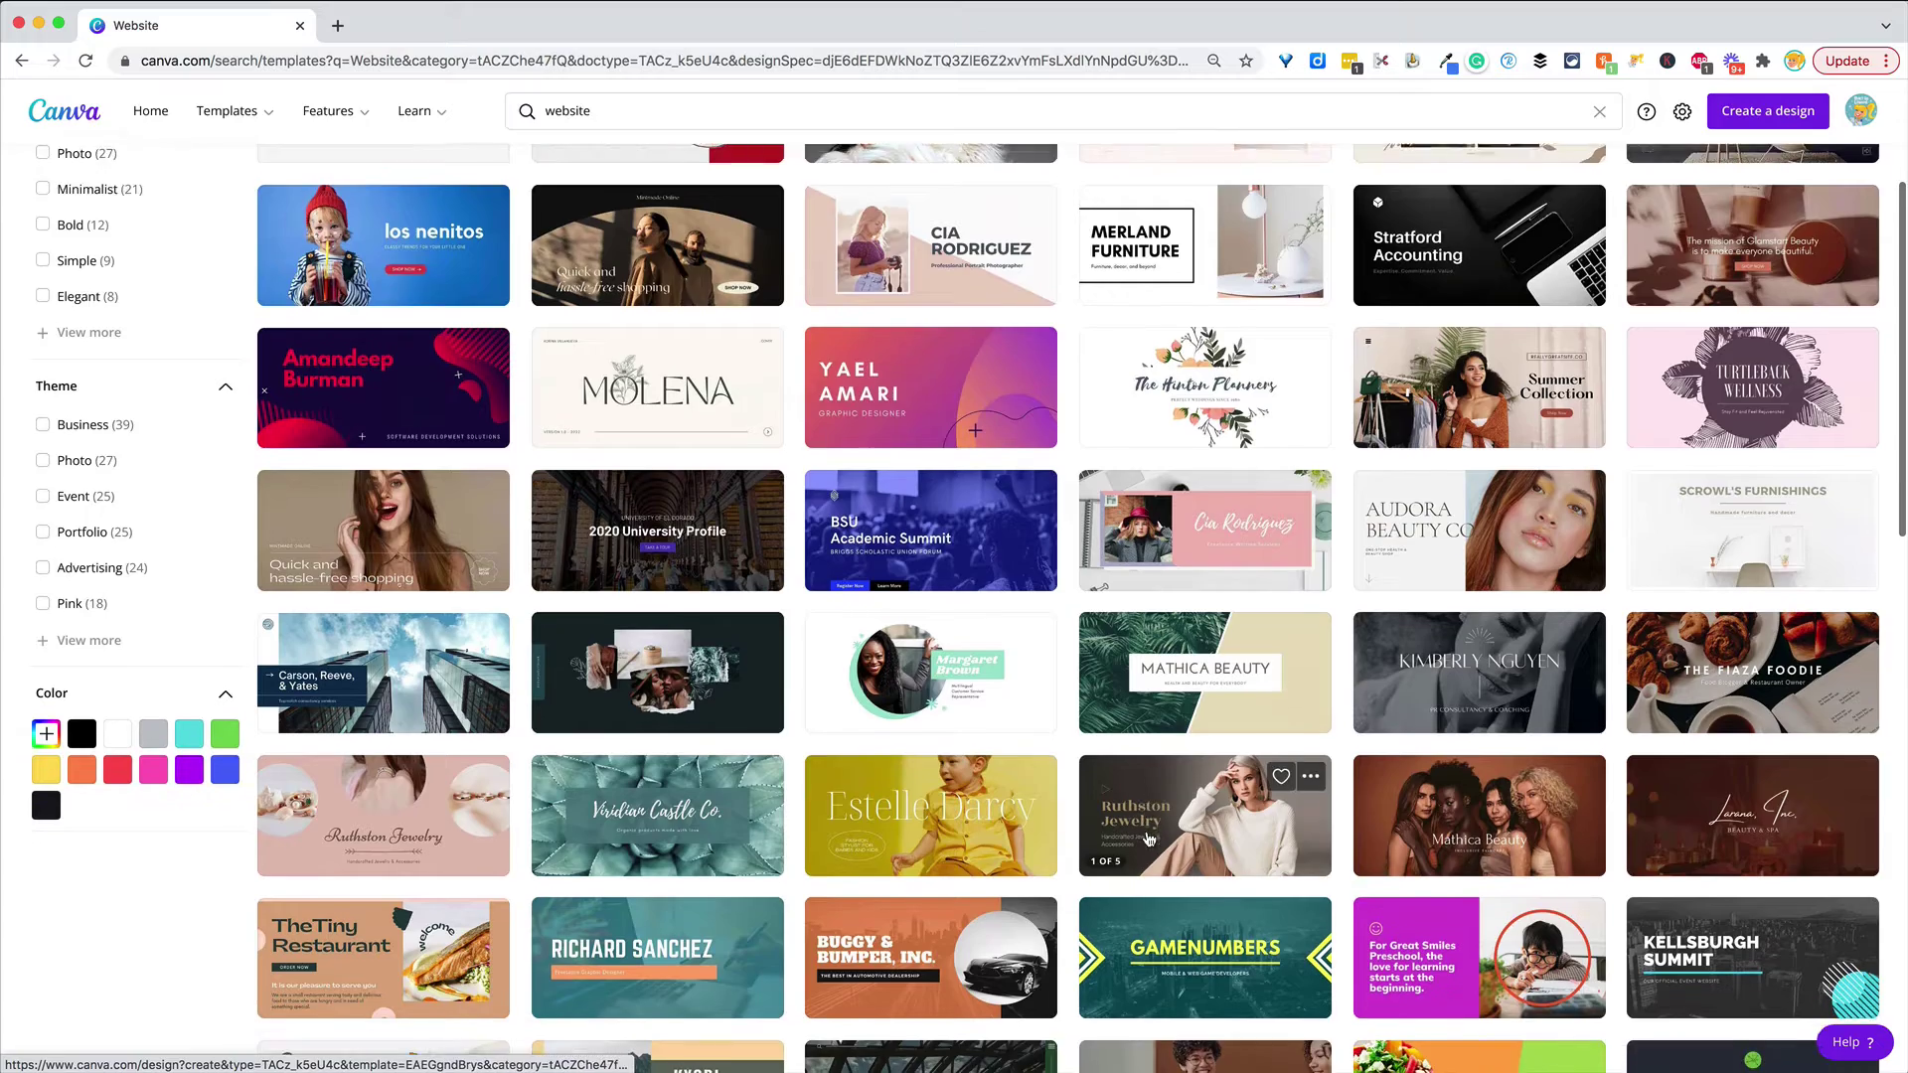
pyautogui.scroll(-7, 1149, 840)
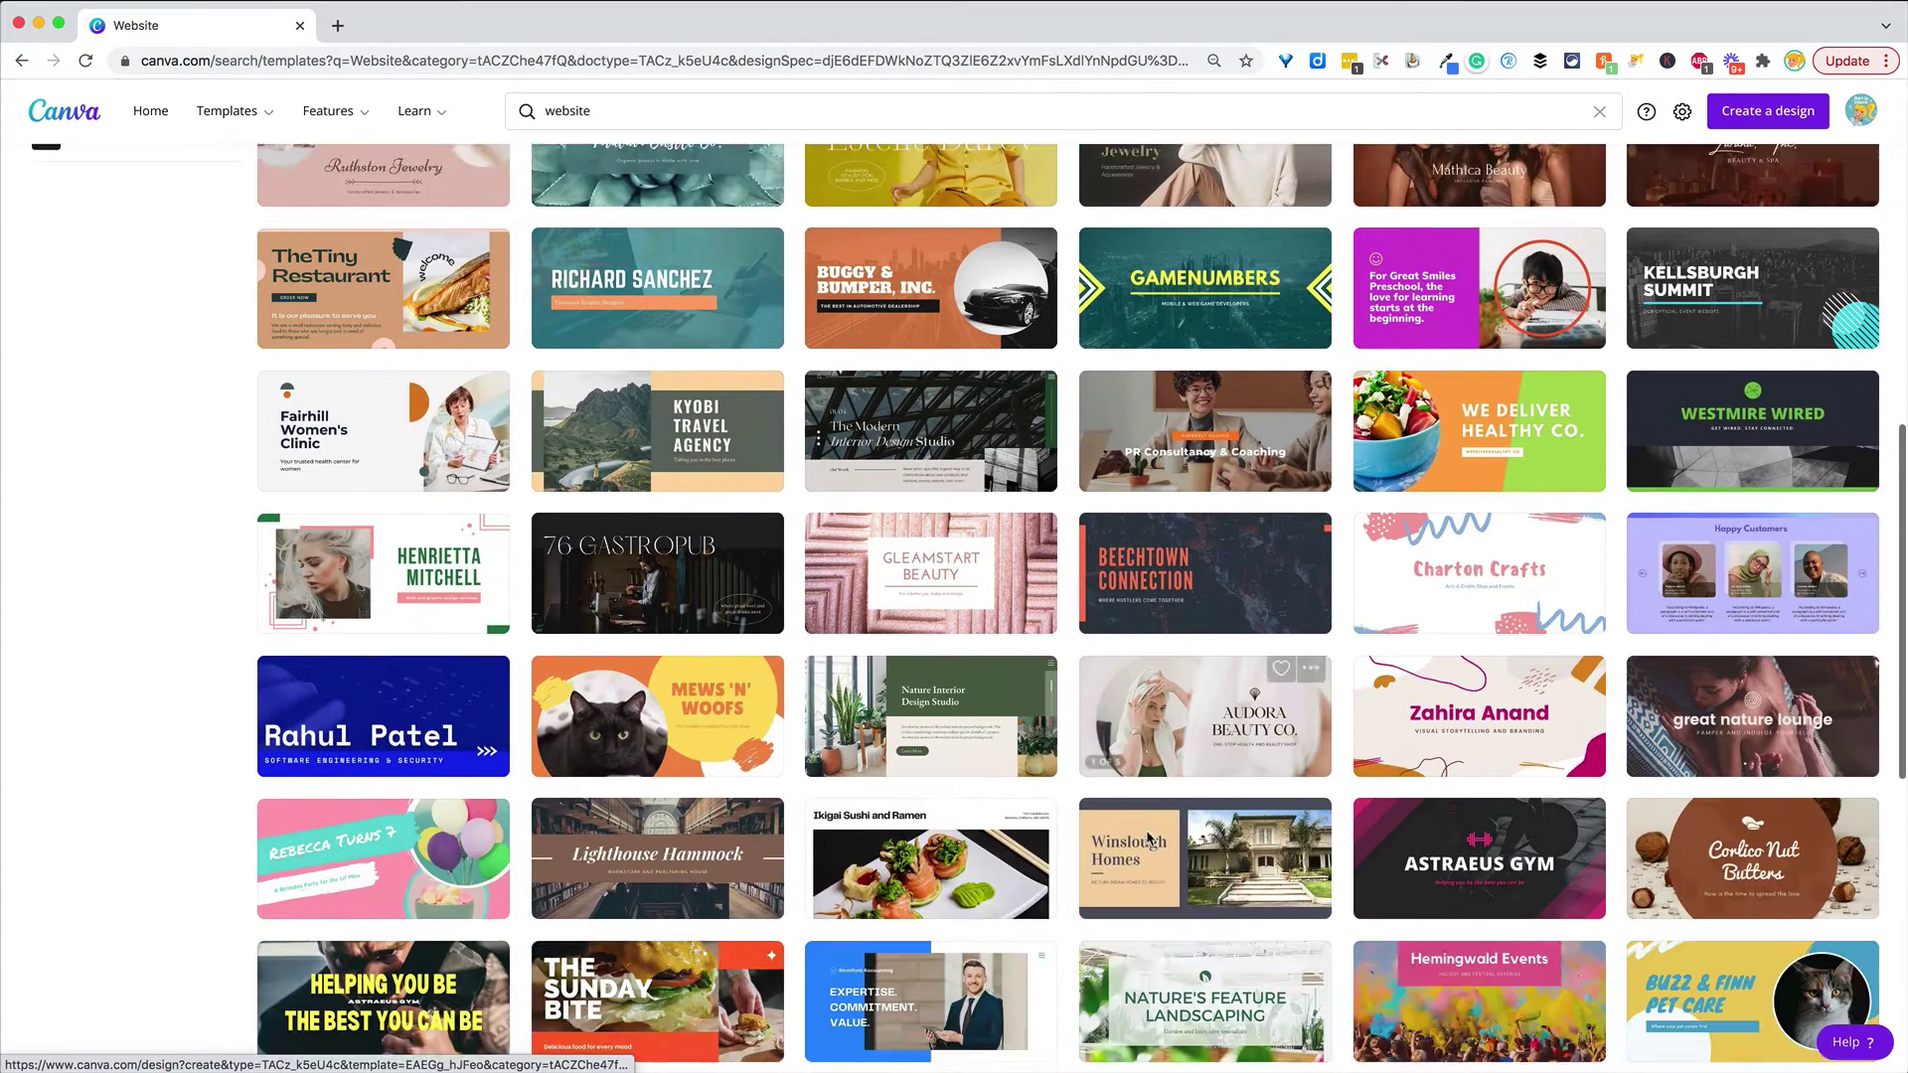
pyautogui.scroll(-1, 1149, 839)
pyautogui.scroll(-1, 335, 700)
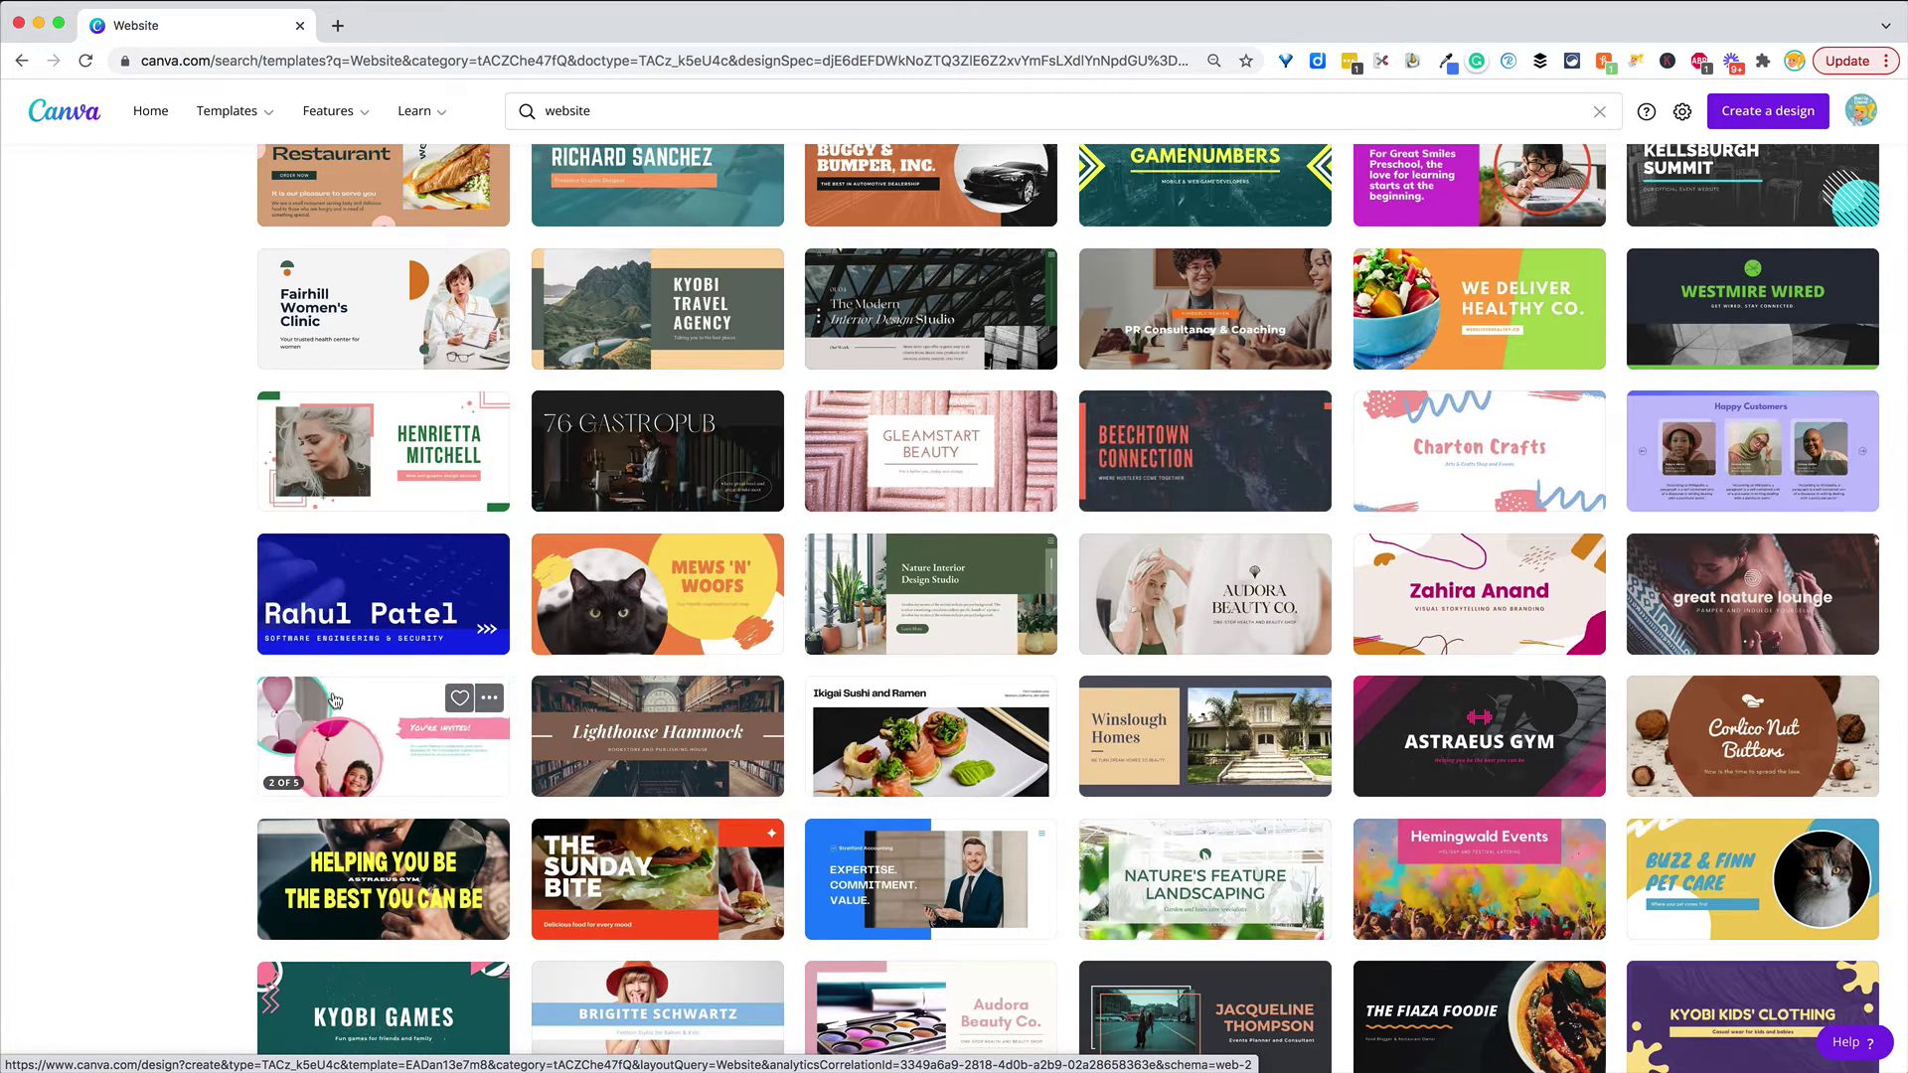
# Step: Open the Rebecca Turns 7 birthday template and apply all 5 of its pages
pyautogui.click(372, 752)
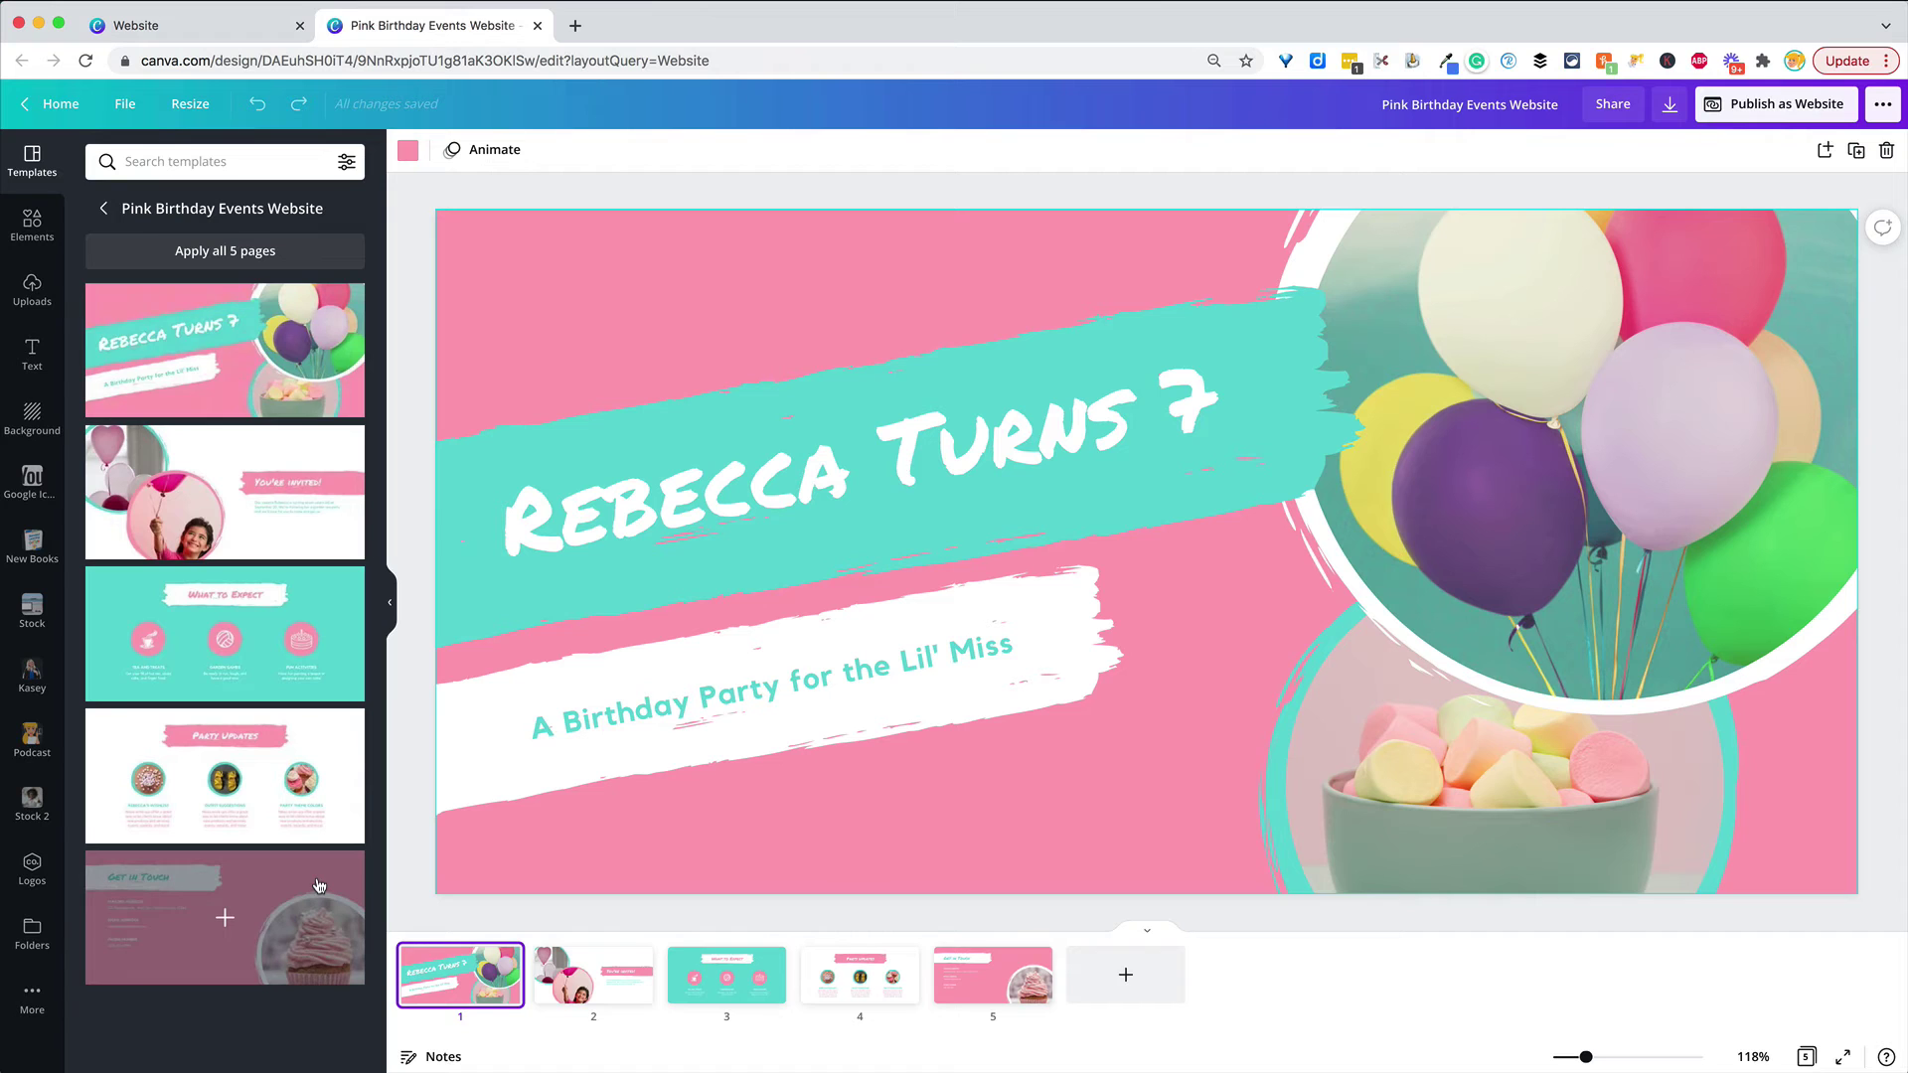
pyautogui.click(226, 254)
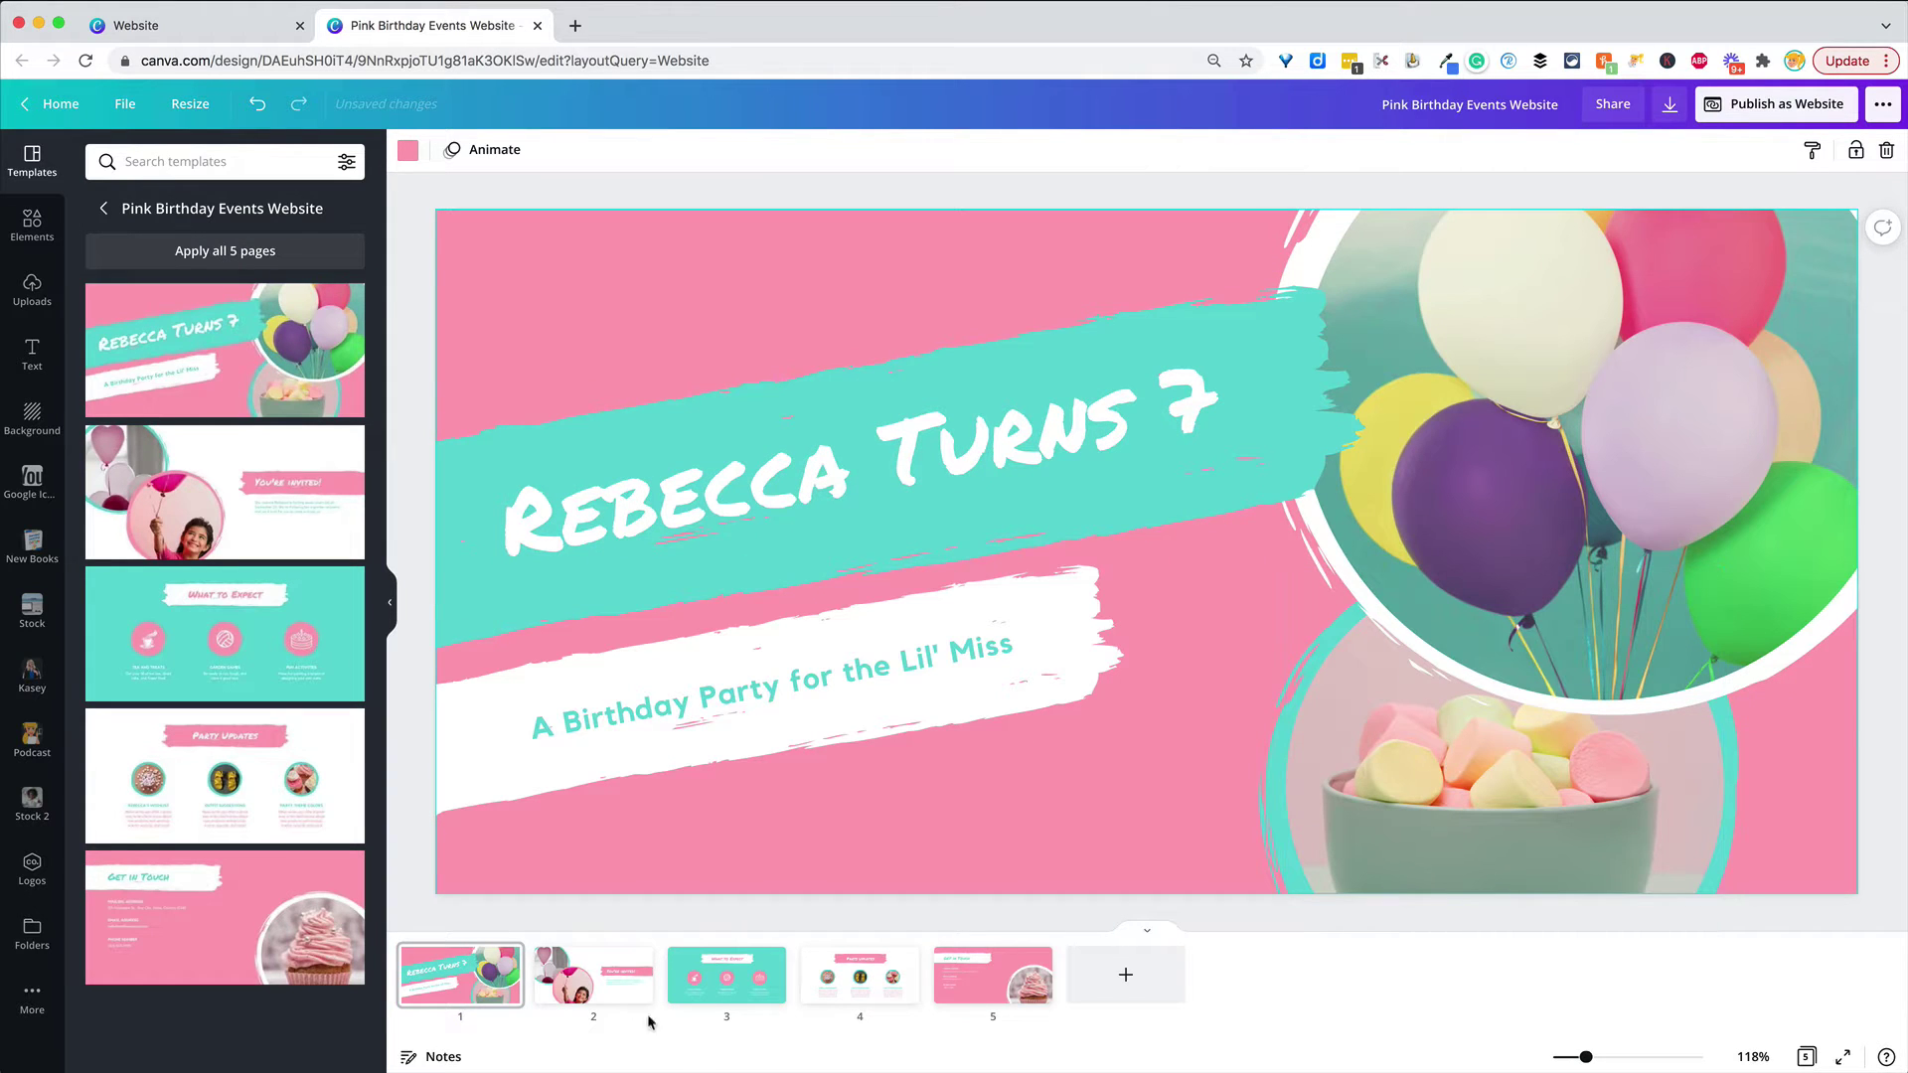
# Step: Replace the title with 'Ms. Bell's Class' and the subtitle with 'Fun ALL YEAR!'
pyautogui.doubleClick(790, 469)
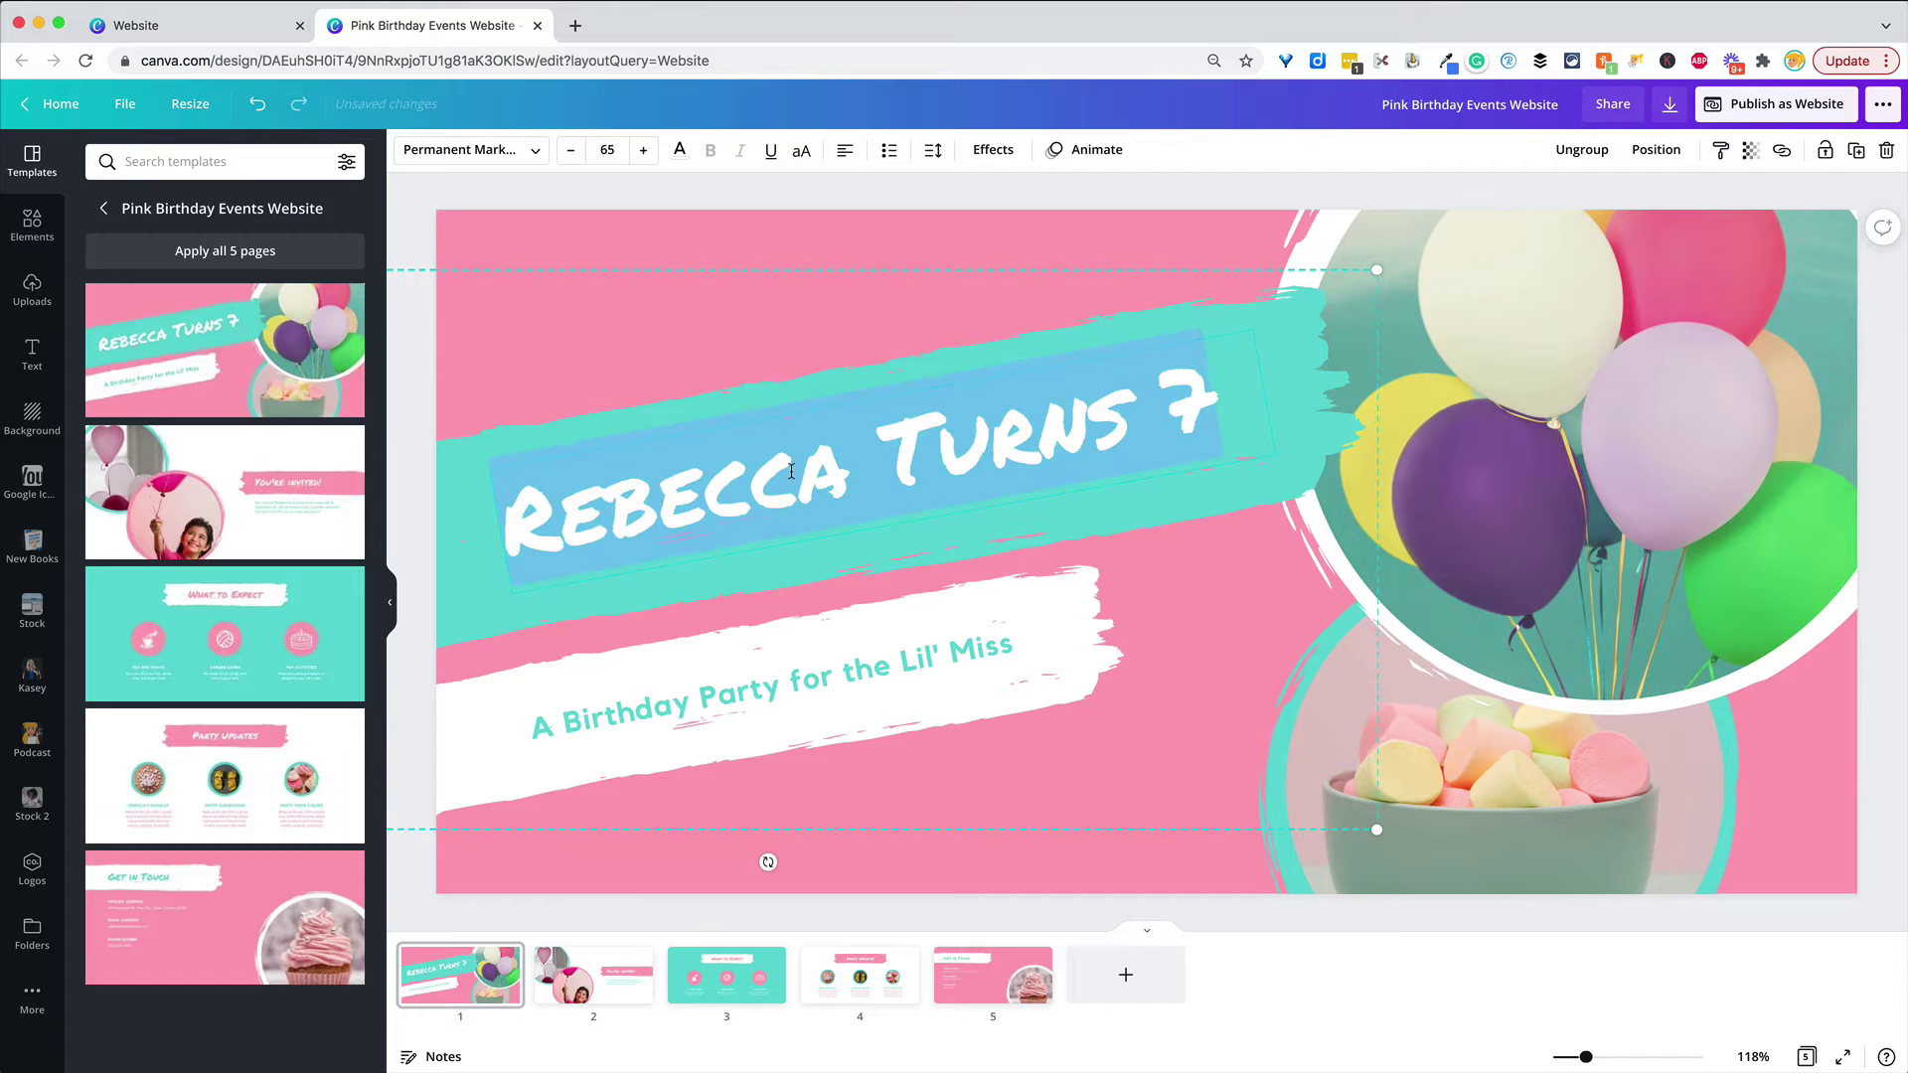
pyautogui.write("Ms. Bell's")
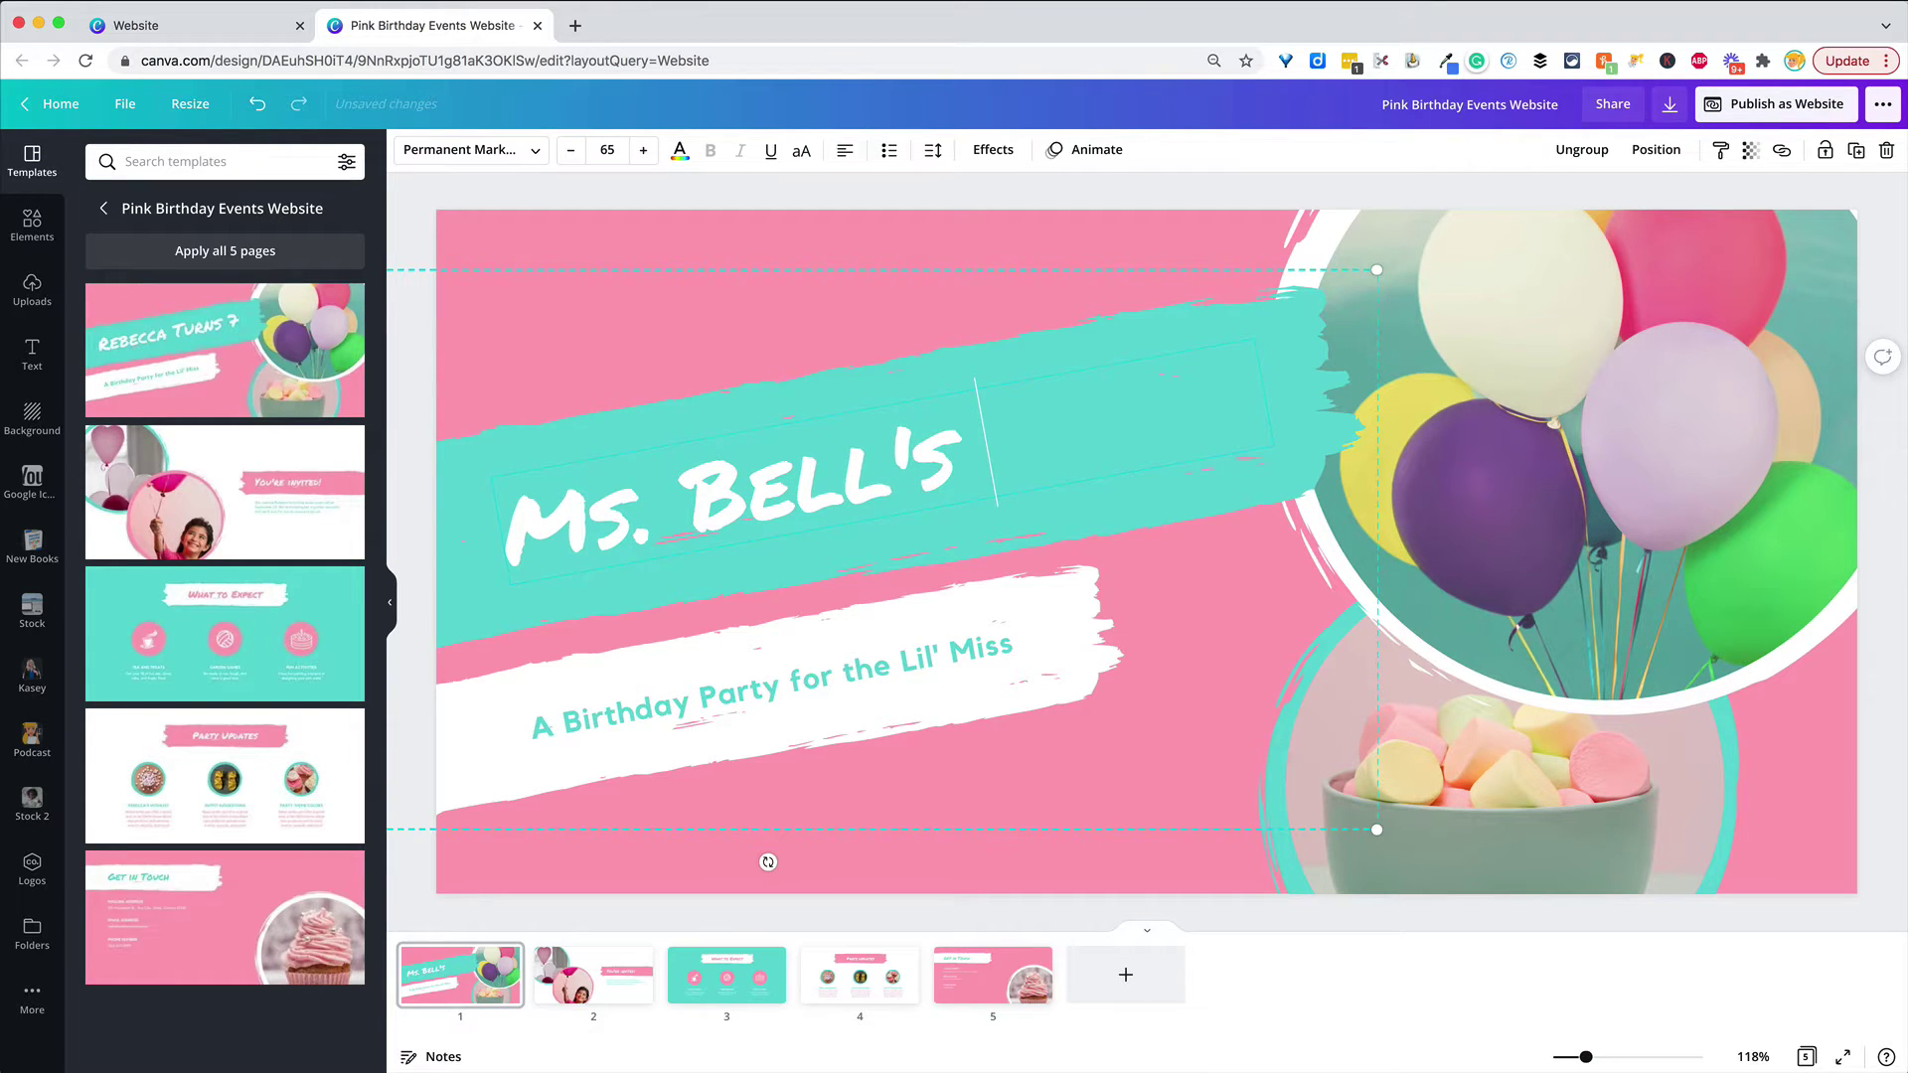
pyautogui.write(' Class')
pyautogui.click(849, 679)
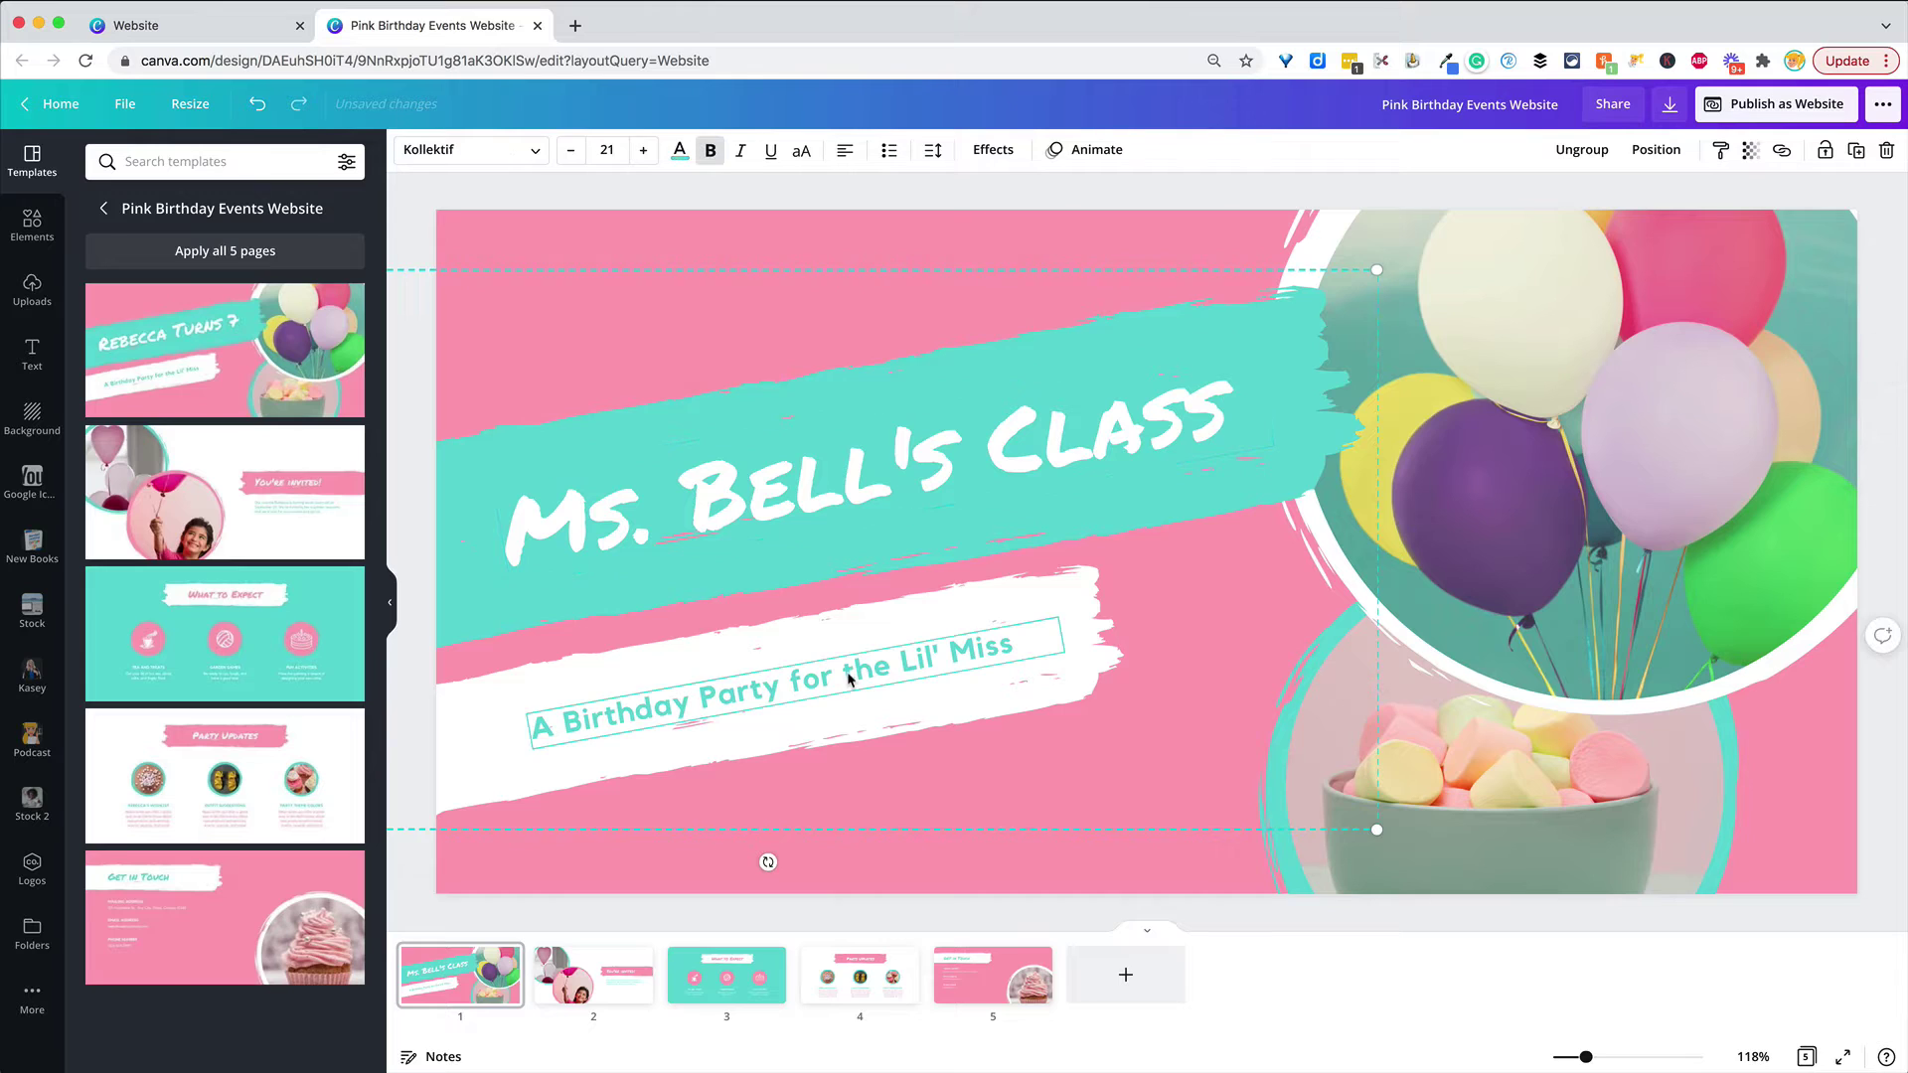
pyautogui.doubleClick(850, 678)
pyautogui.write('Fu')
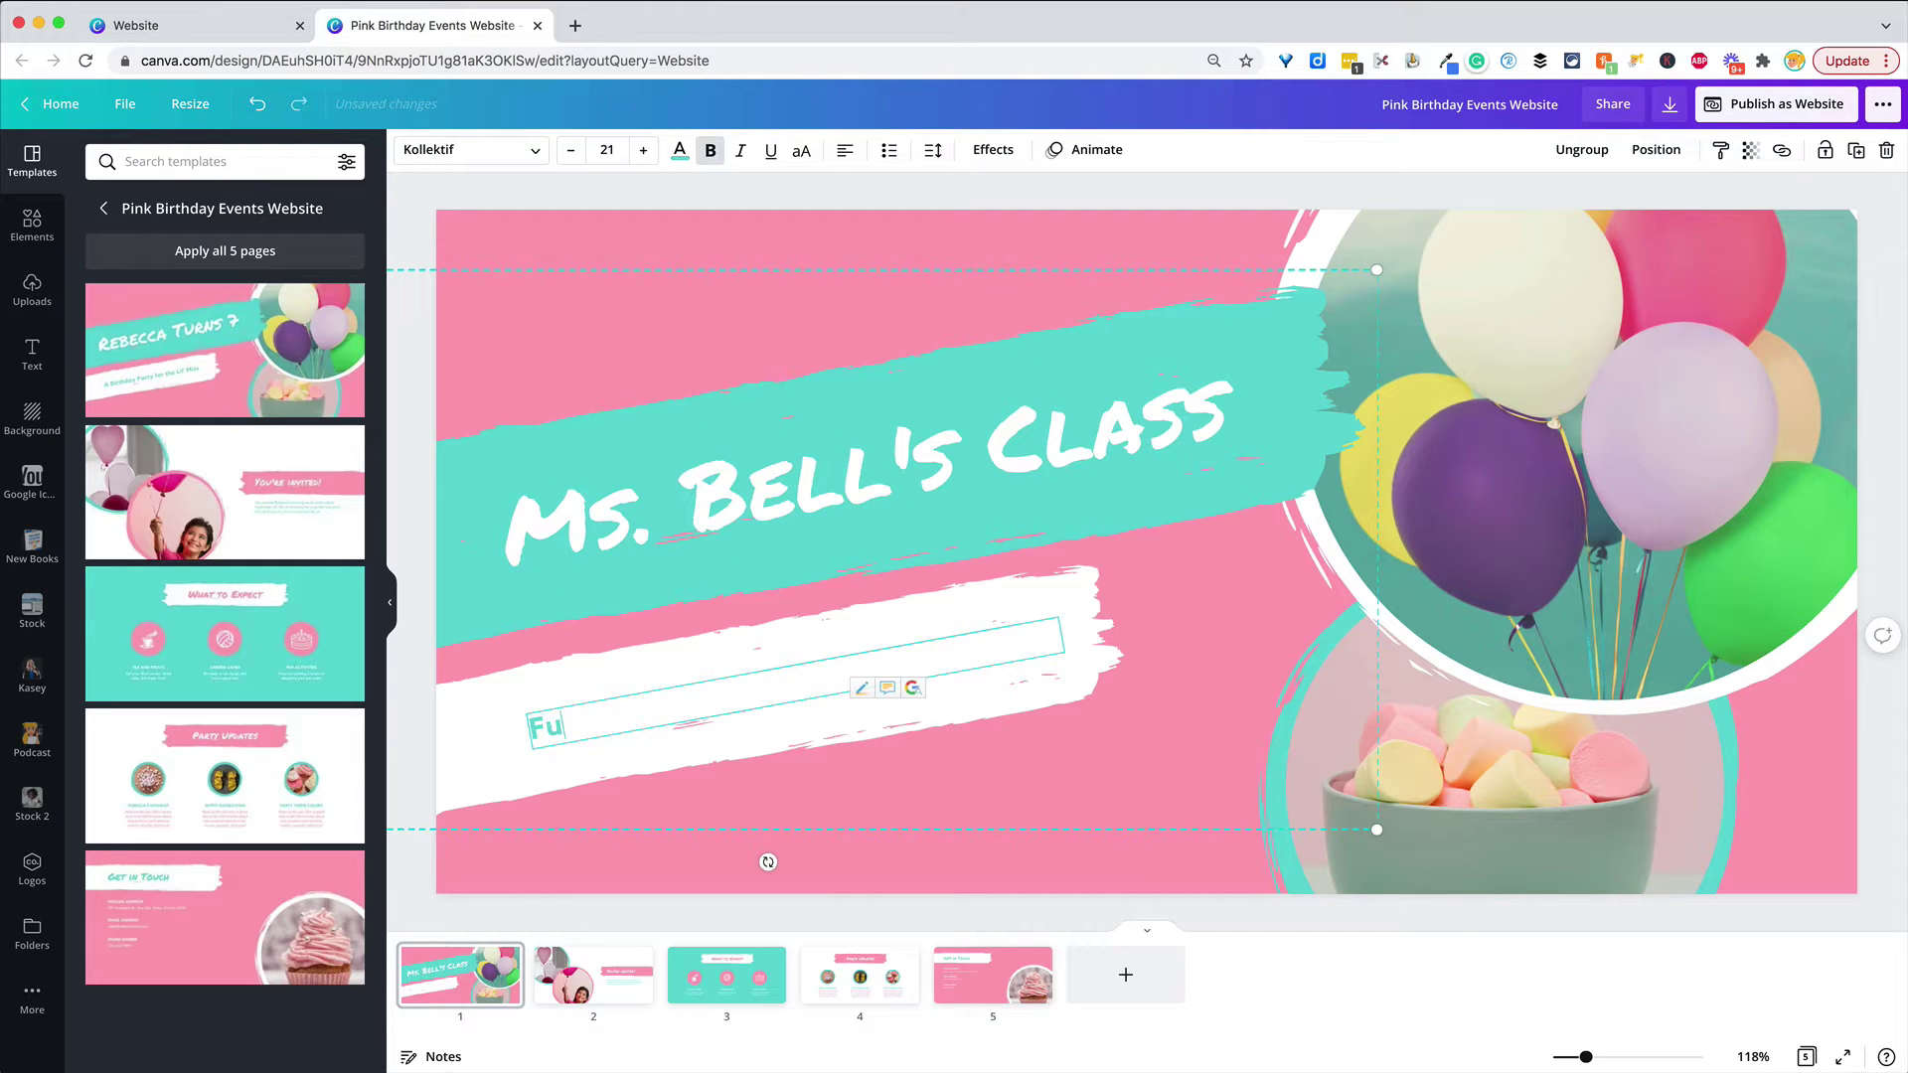
pyautogui.write('n ALL YEAR!')
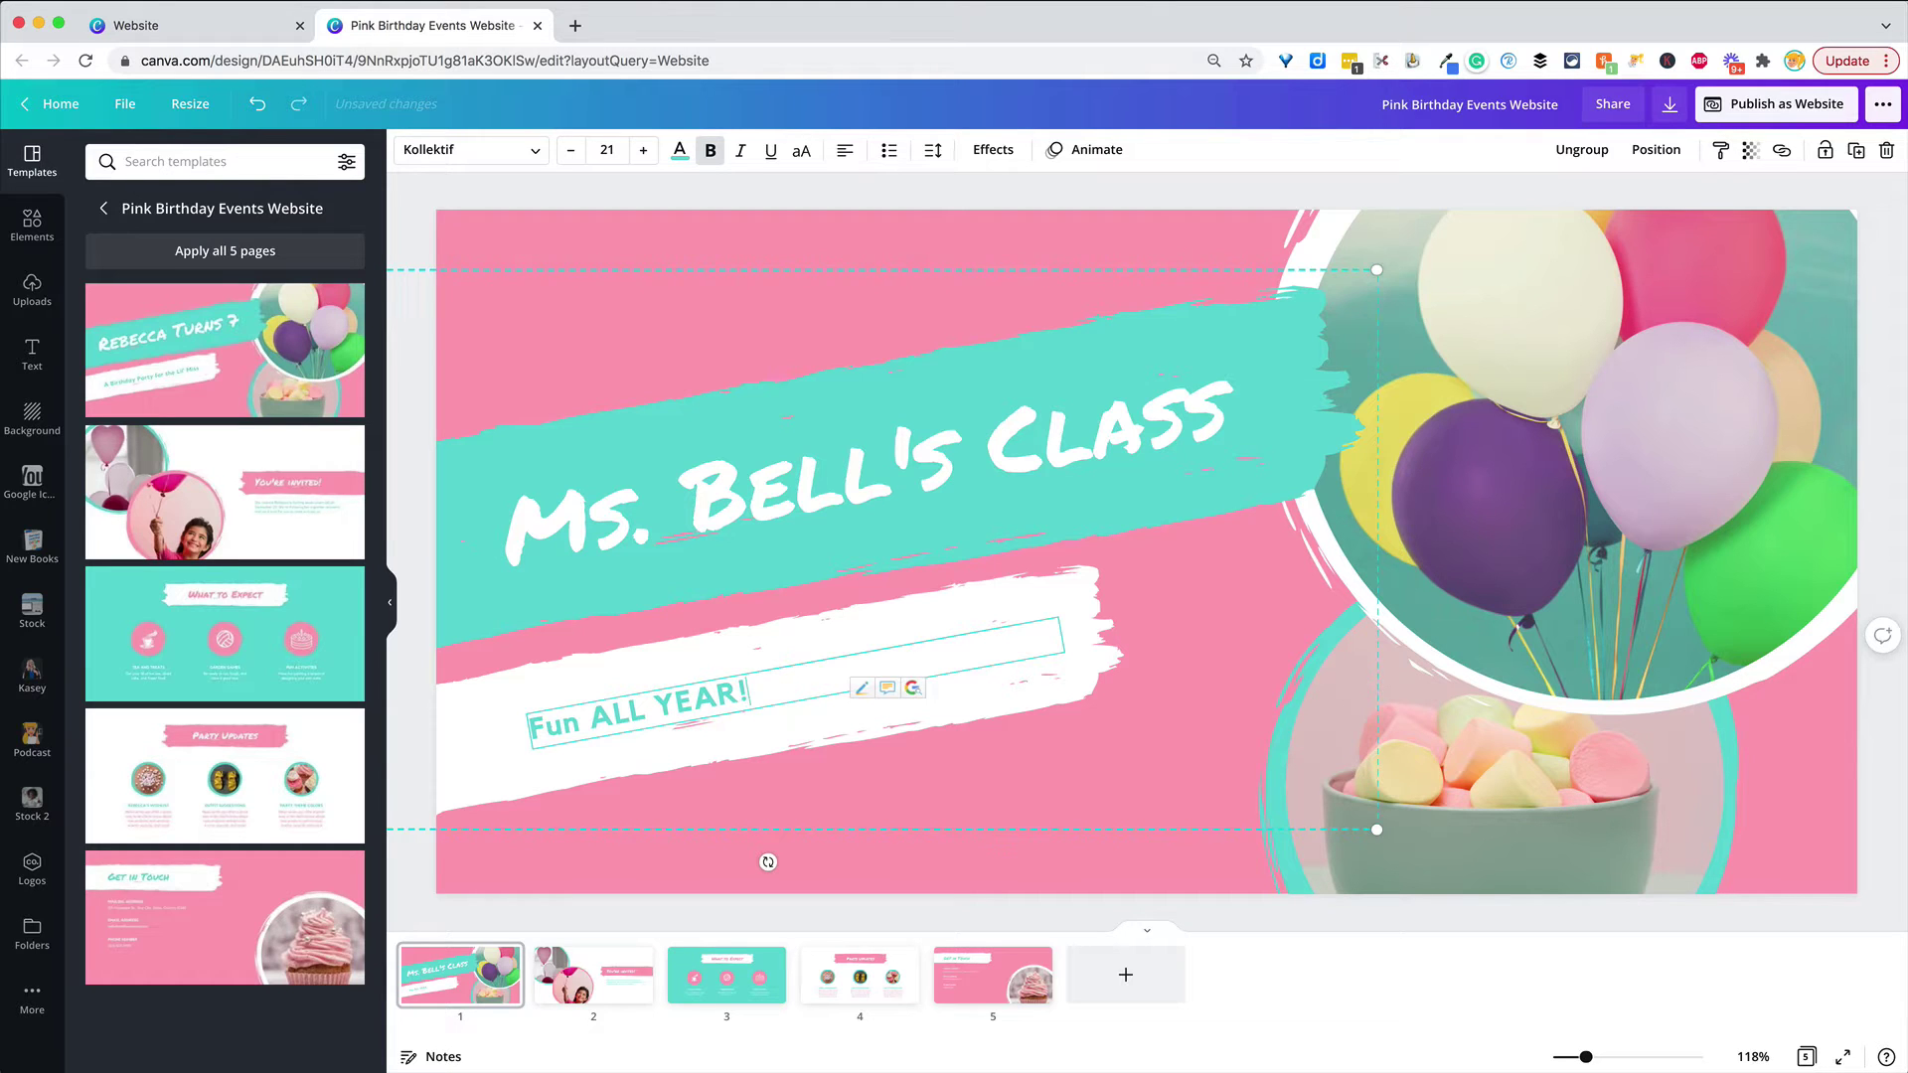
pyautogui.click(1010, 907)
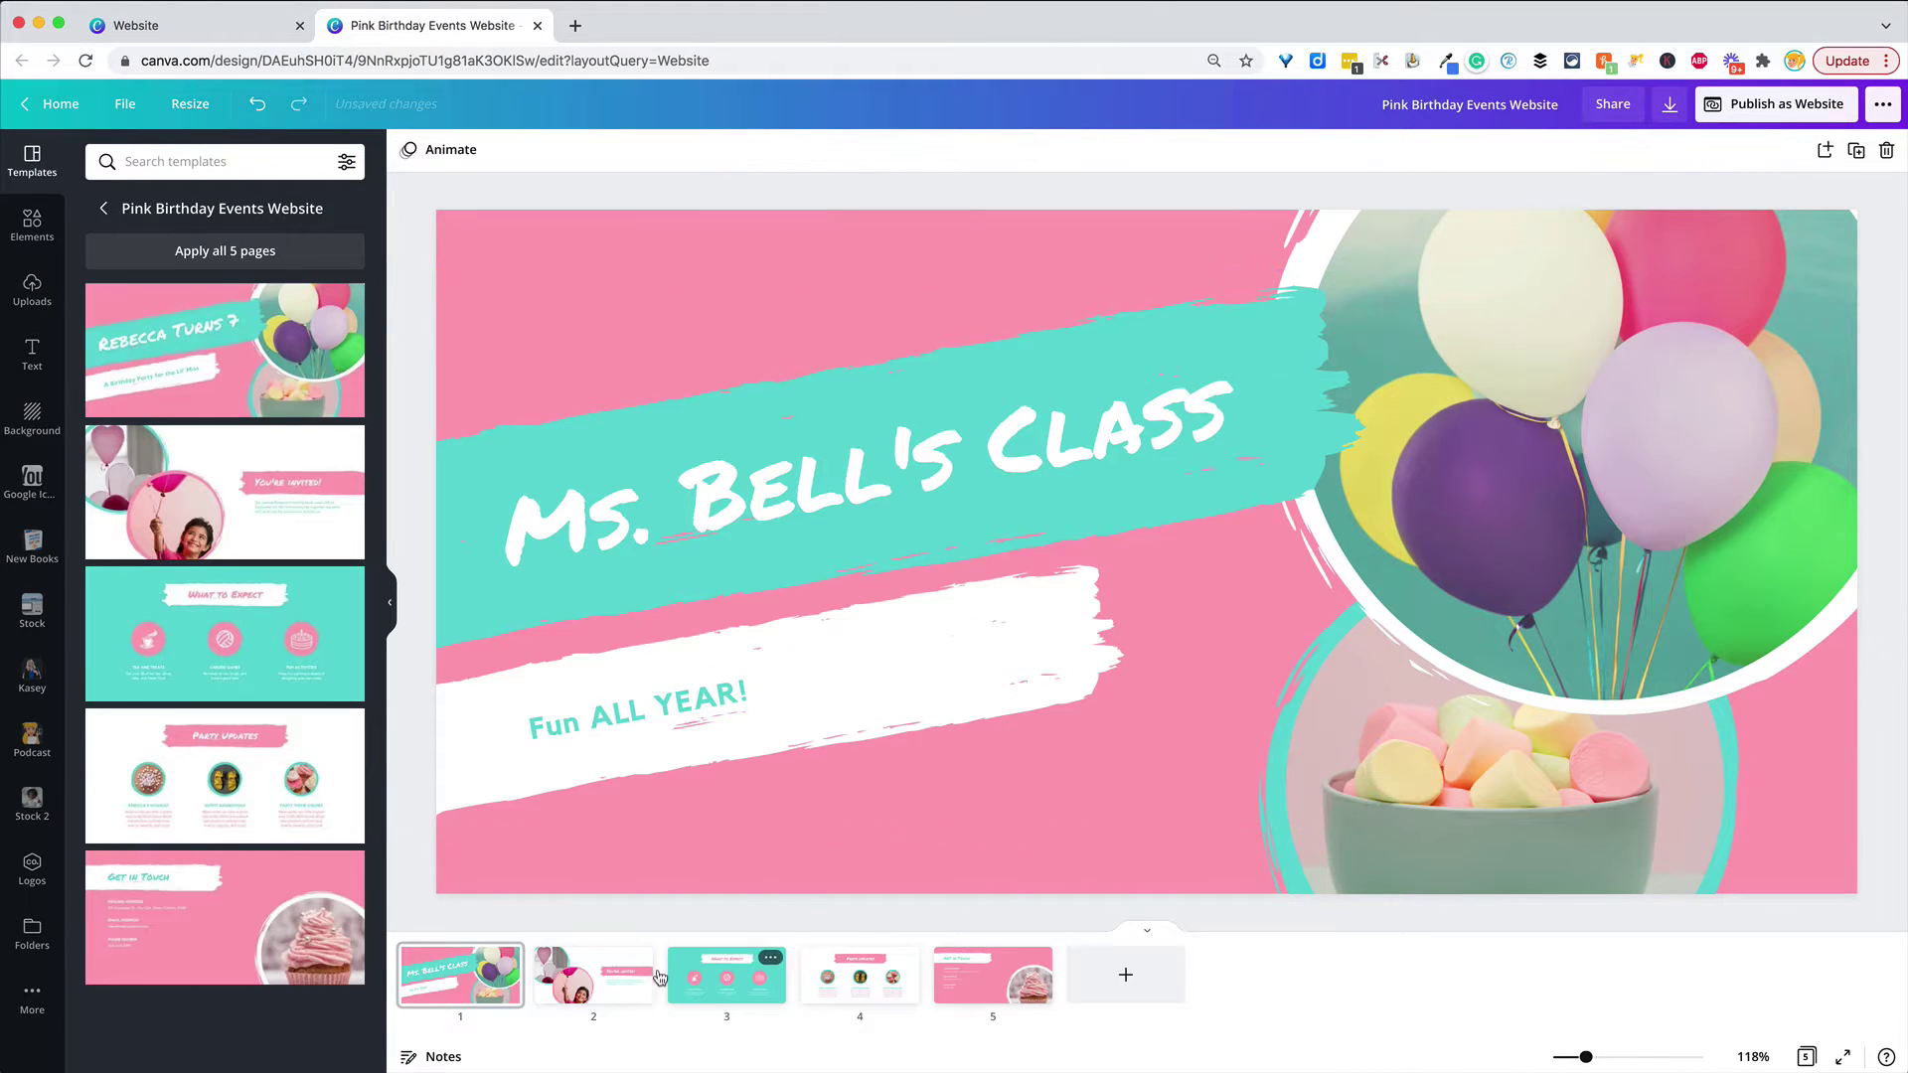
pyautogui.click(596, 977)
pyautogui.click(733, 984)
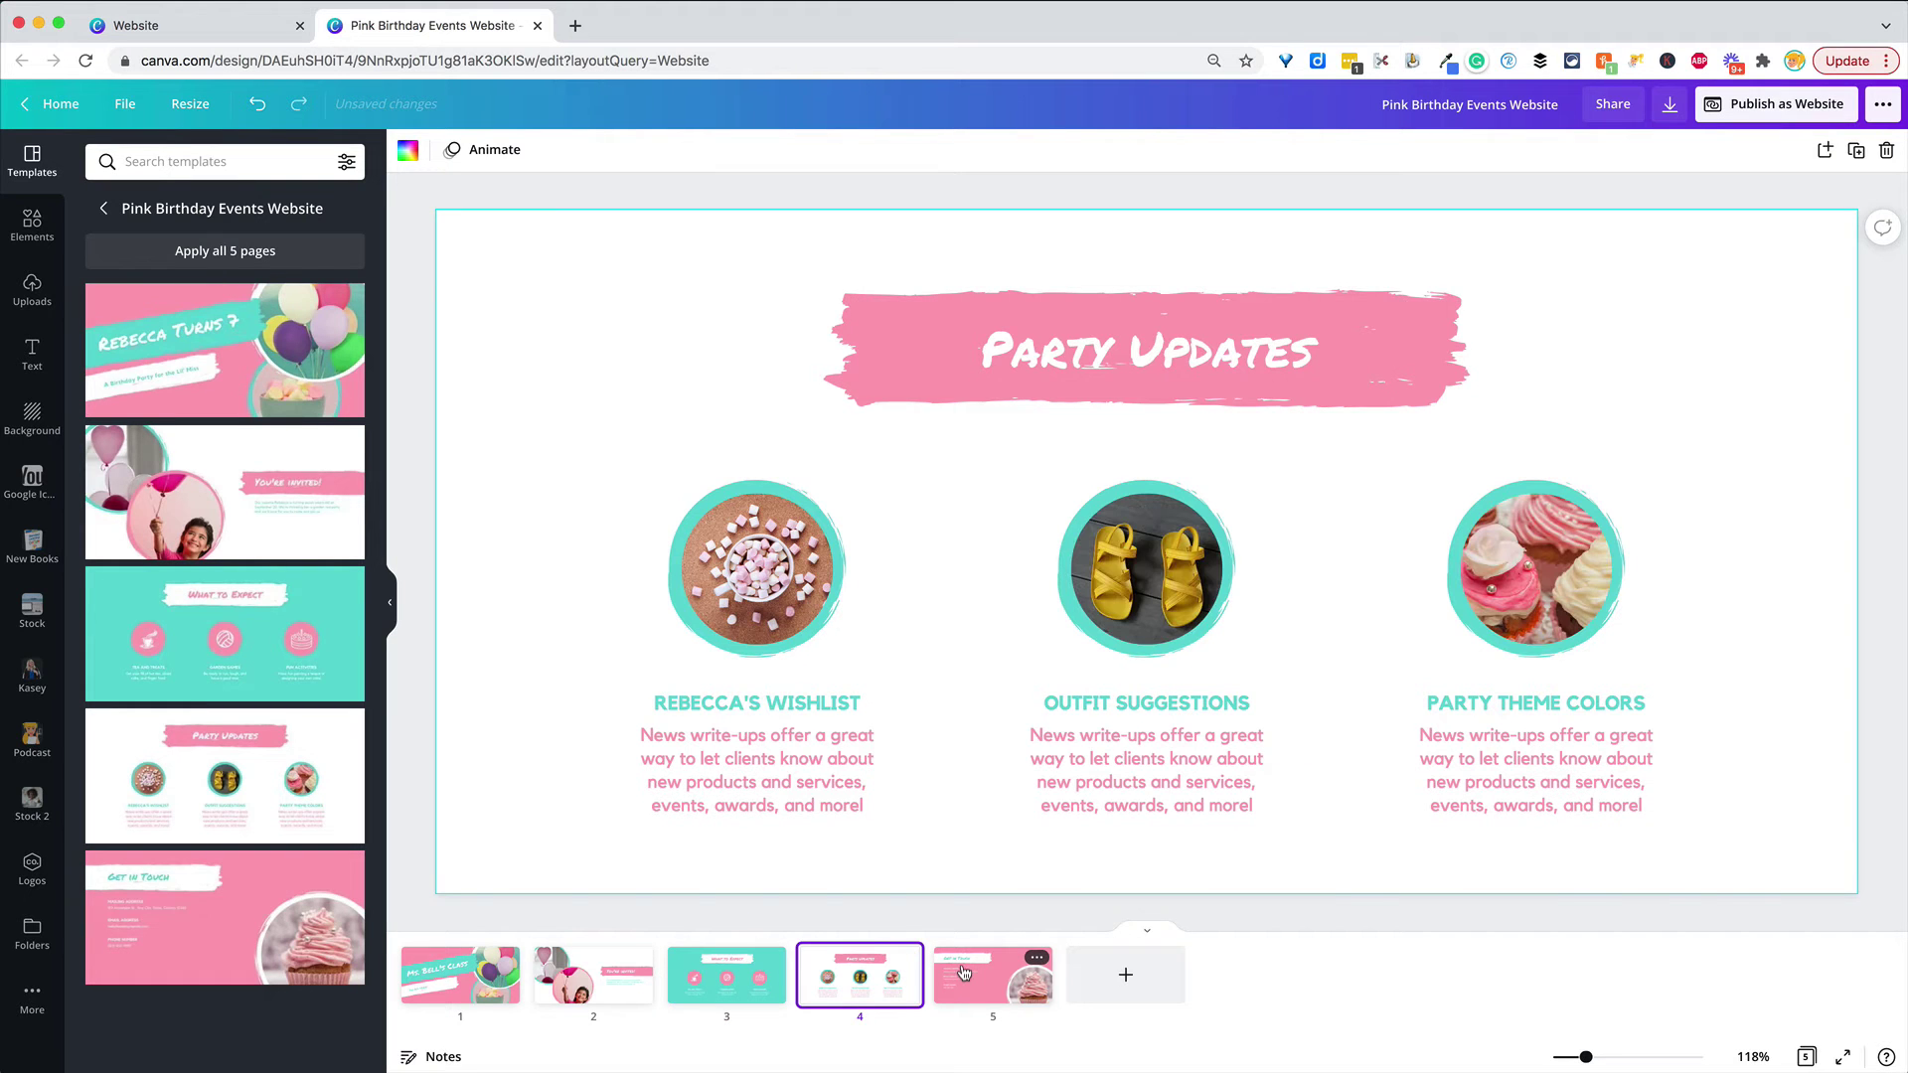
pyautogui.click(962, 981)
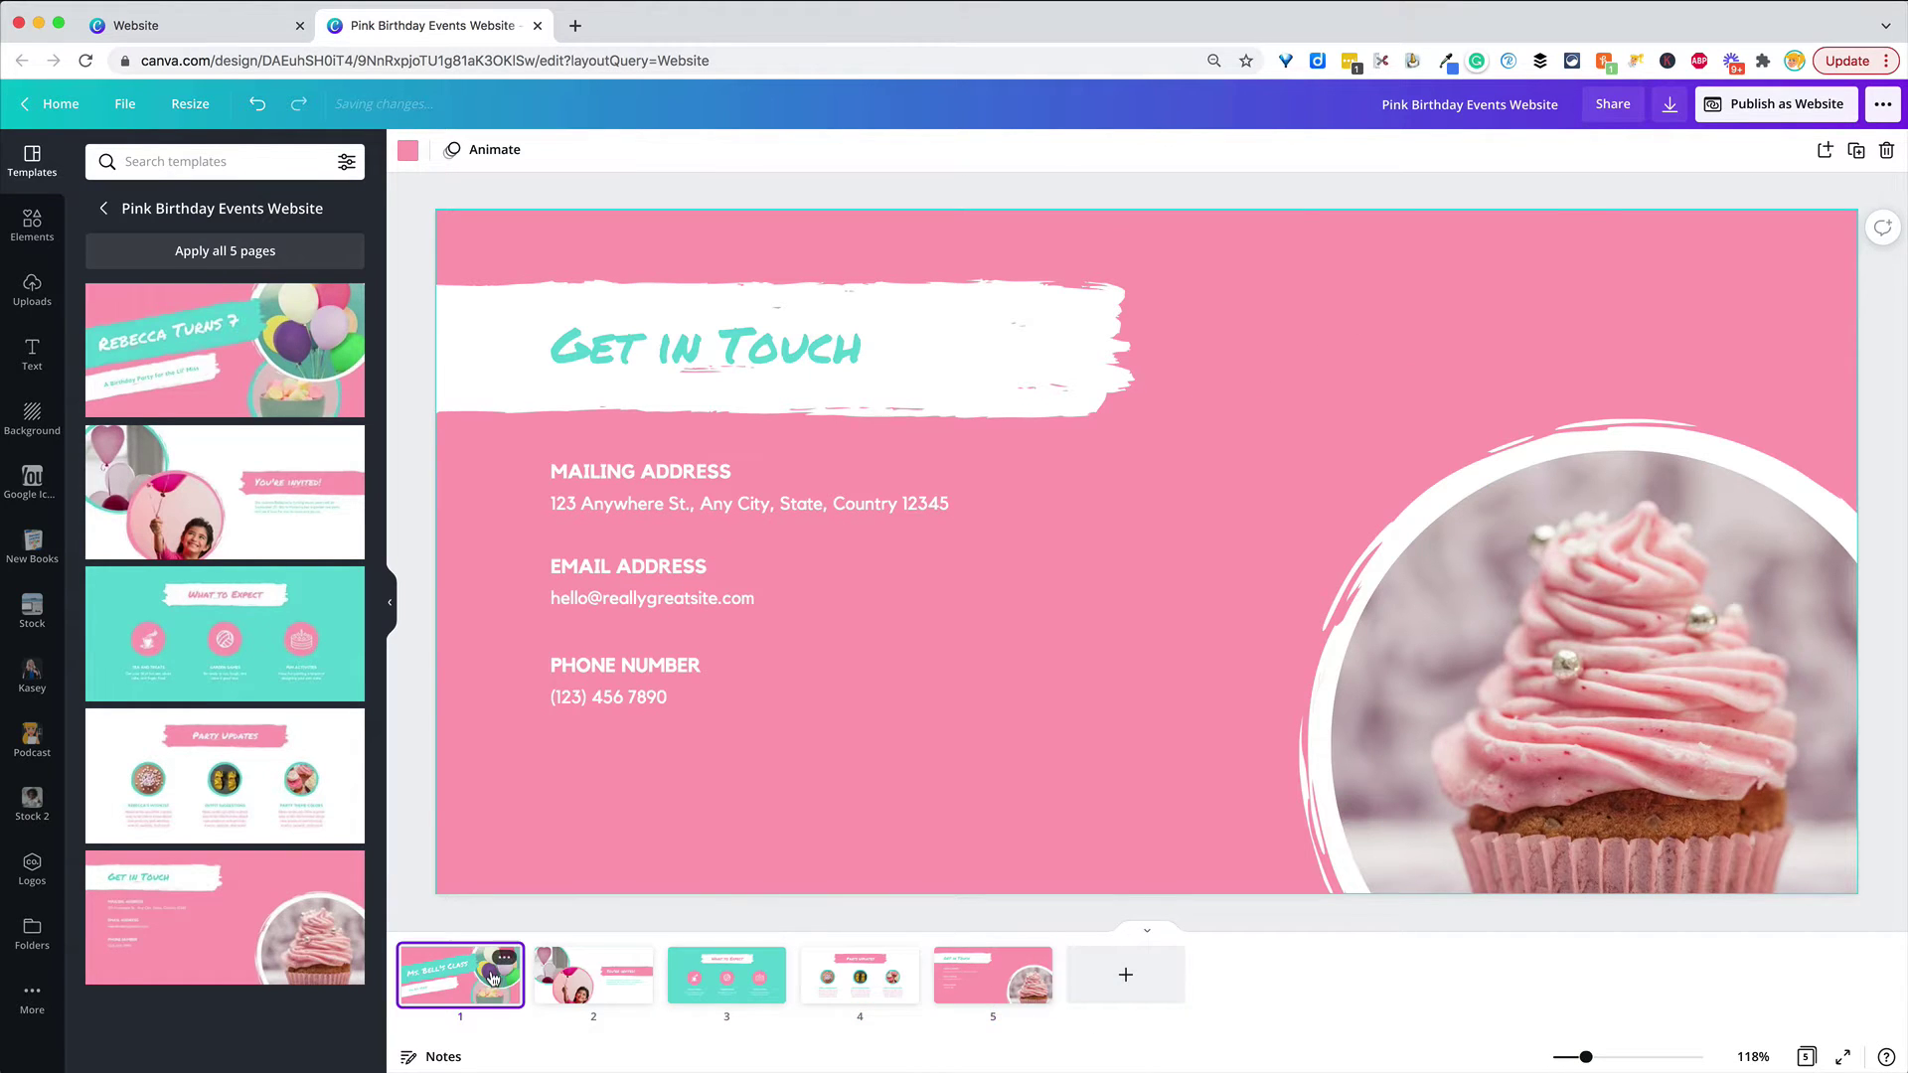
pyautogui.click(460, 979)
pyautogui.click(1679, 403)
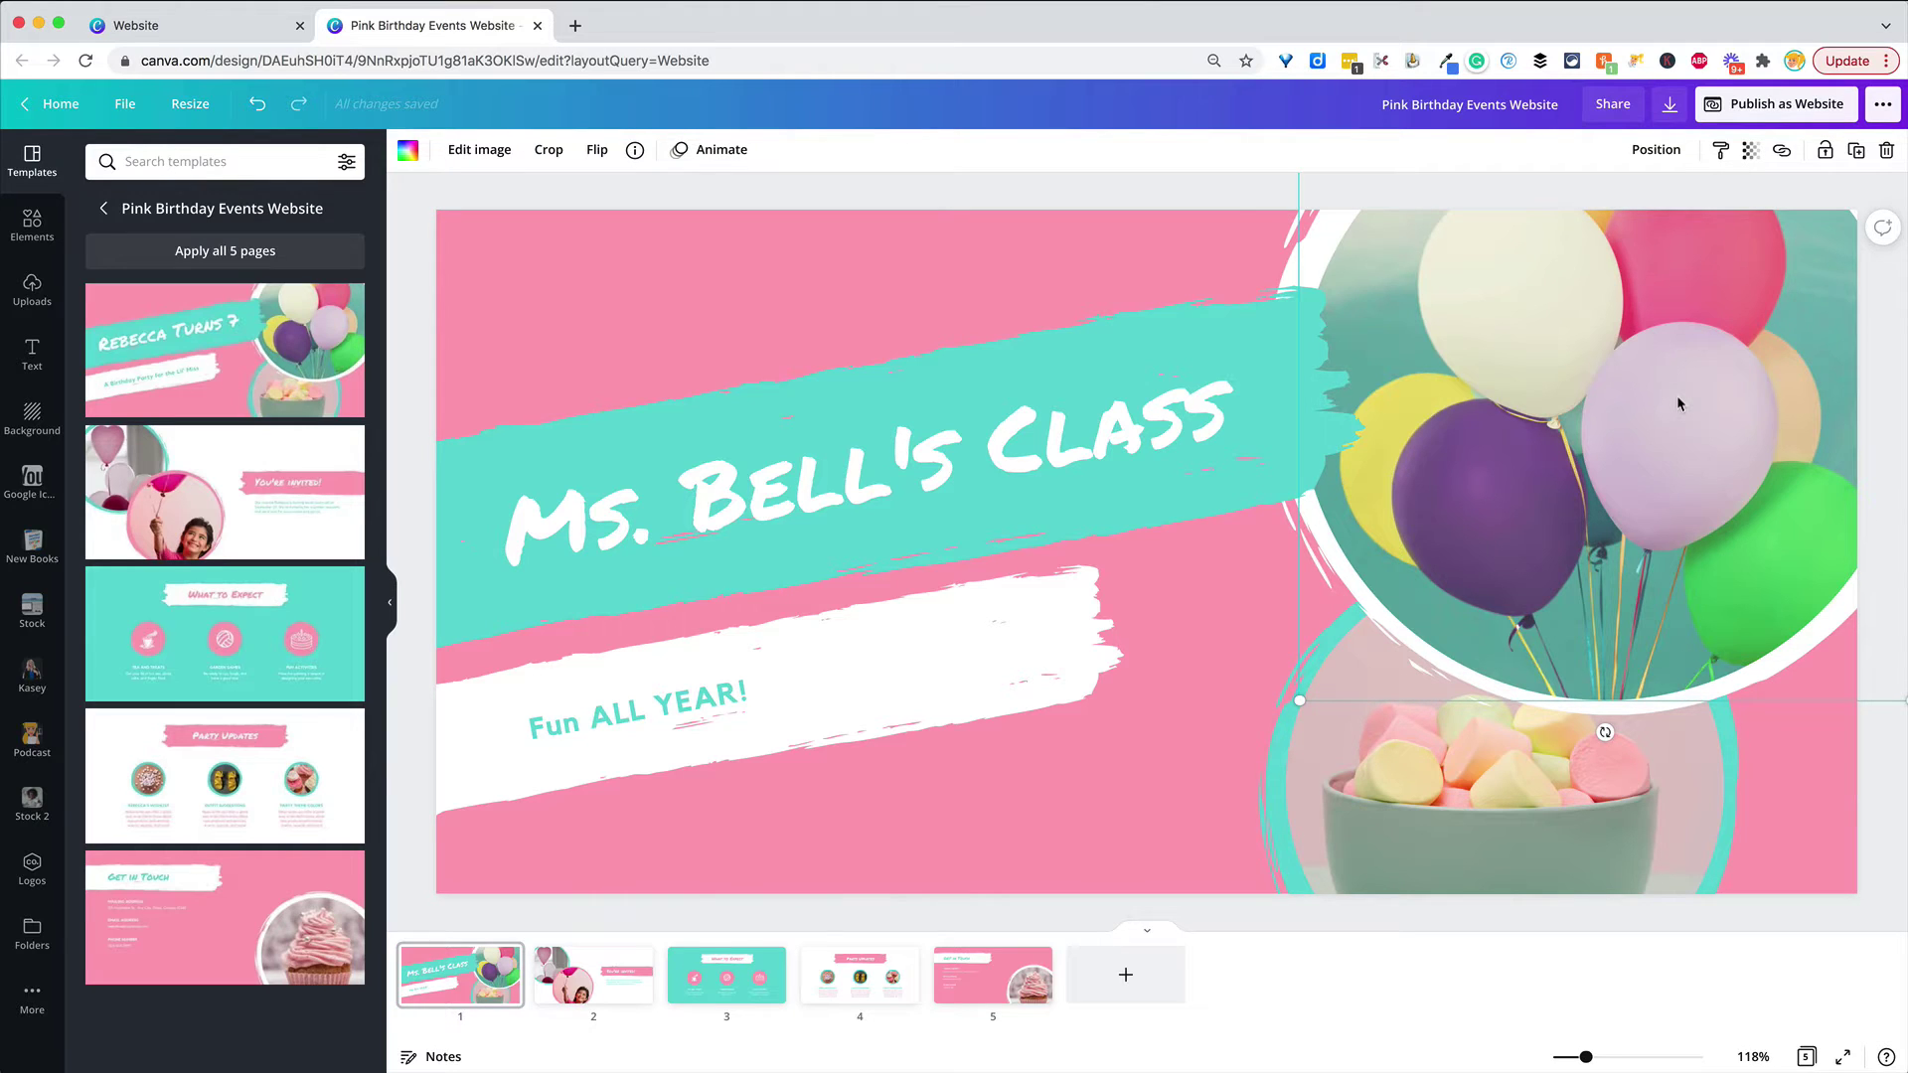
# Step: Undo the balloon photo's removal from the round frame and open Publish as Website
pyautogui.press('Delete')
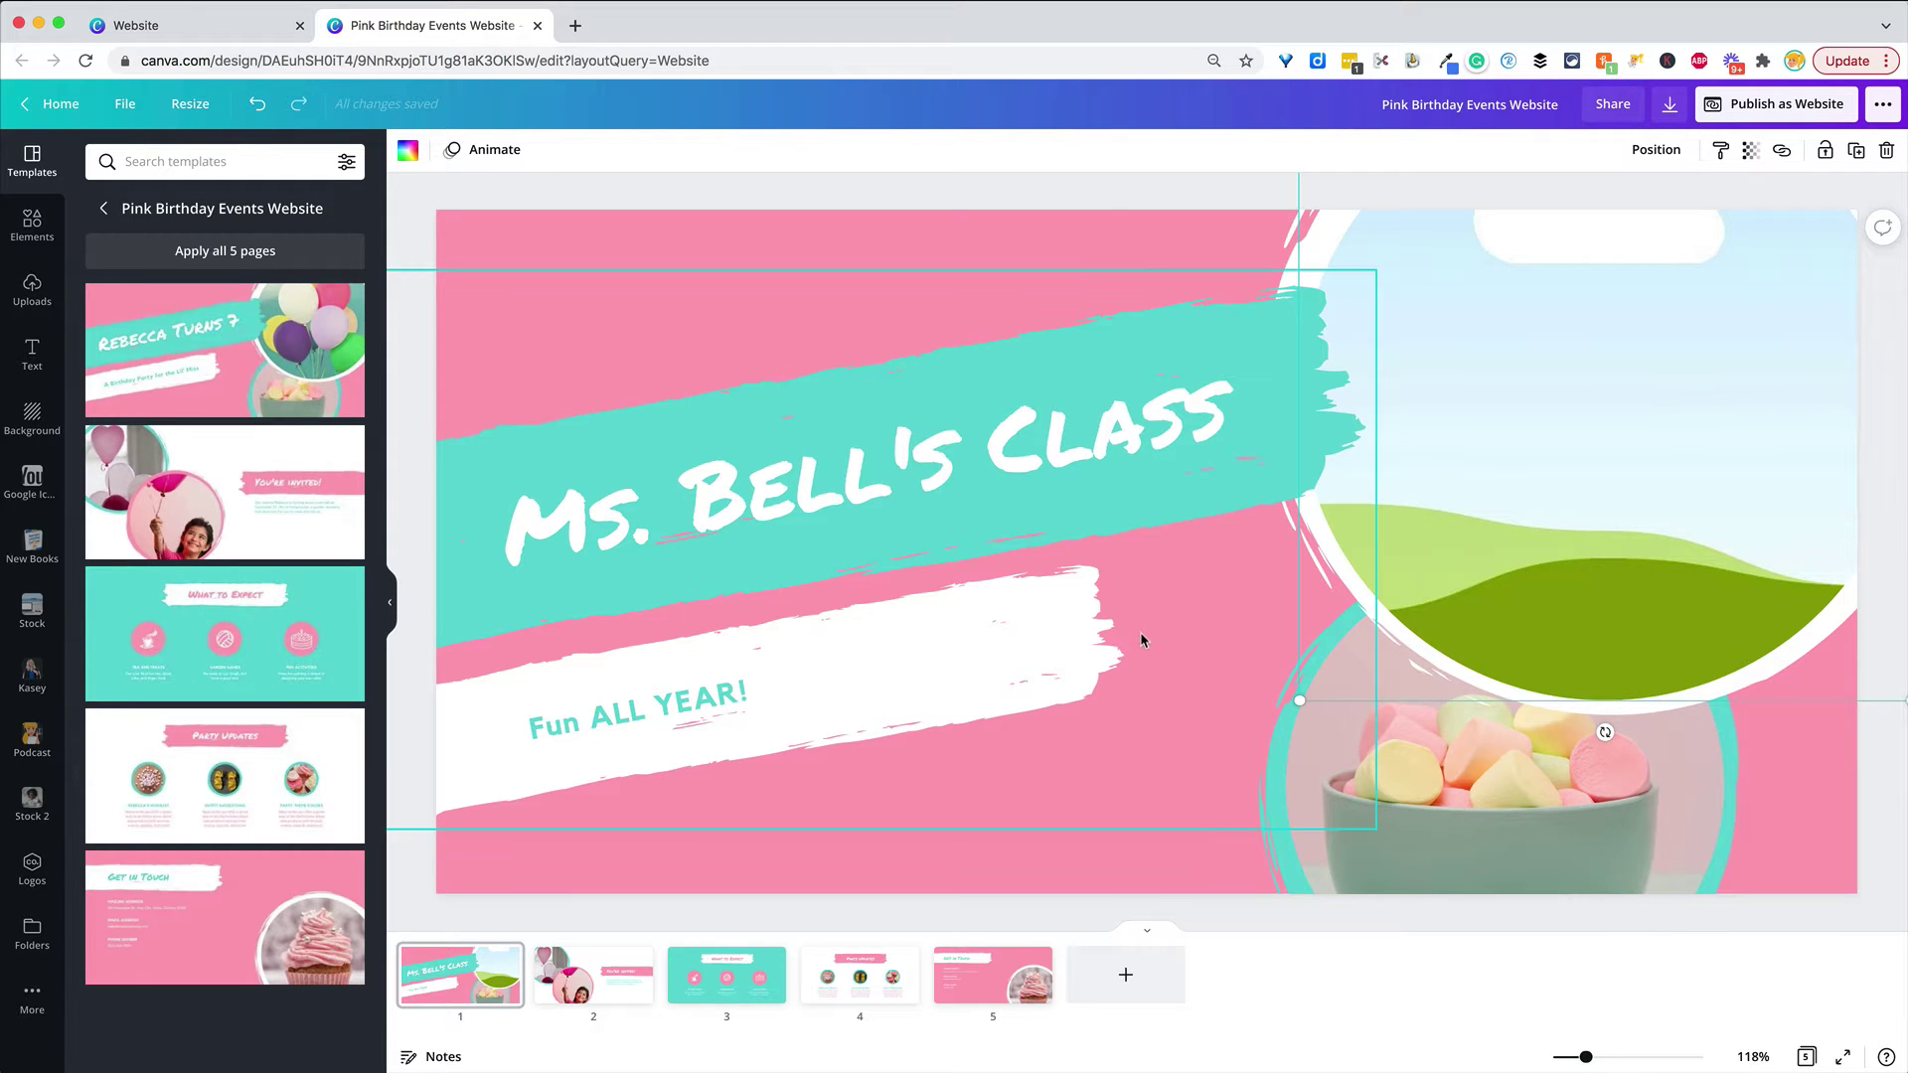
pyautogui.press('super+z')
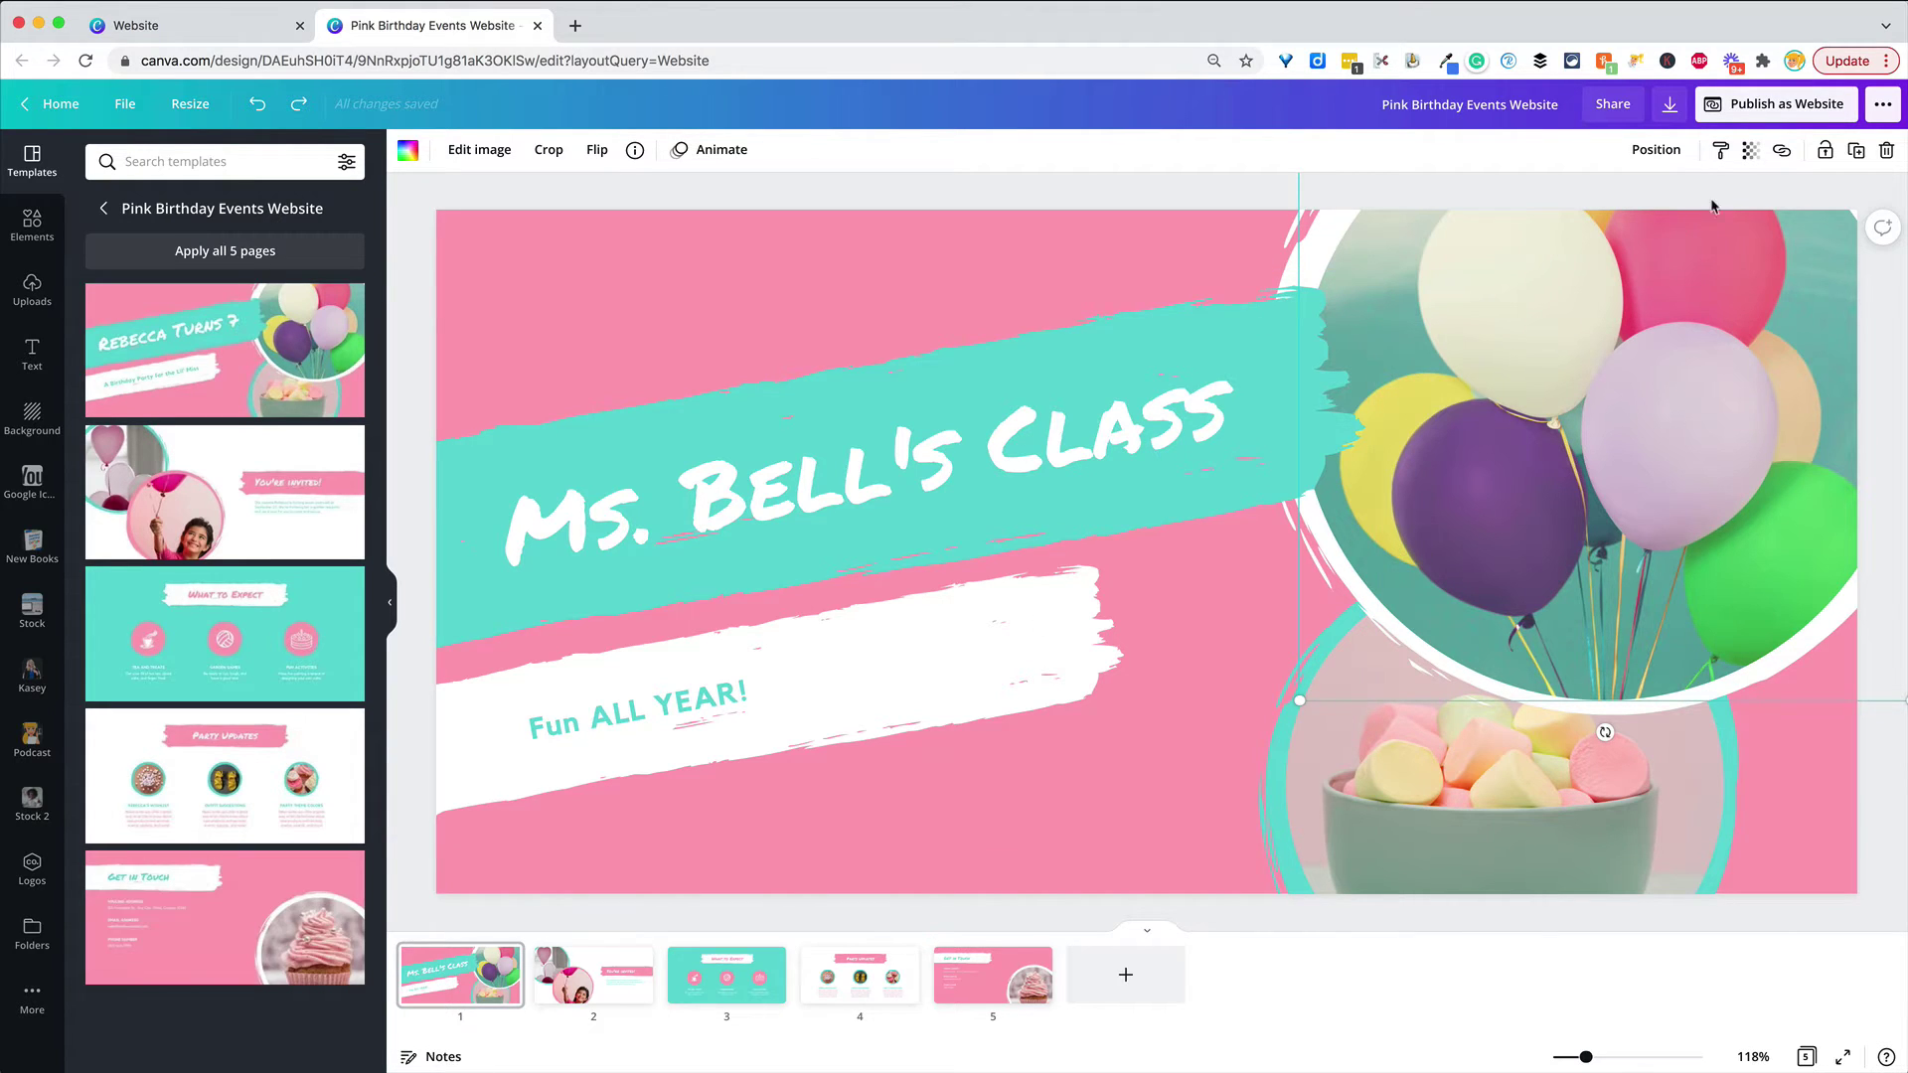
pyautogui.click(1726, 117)
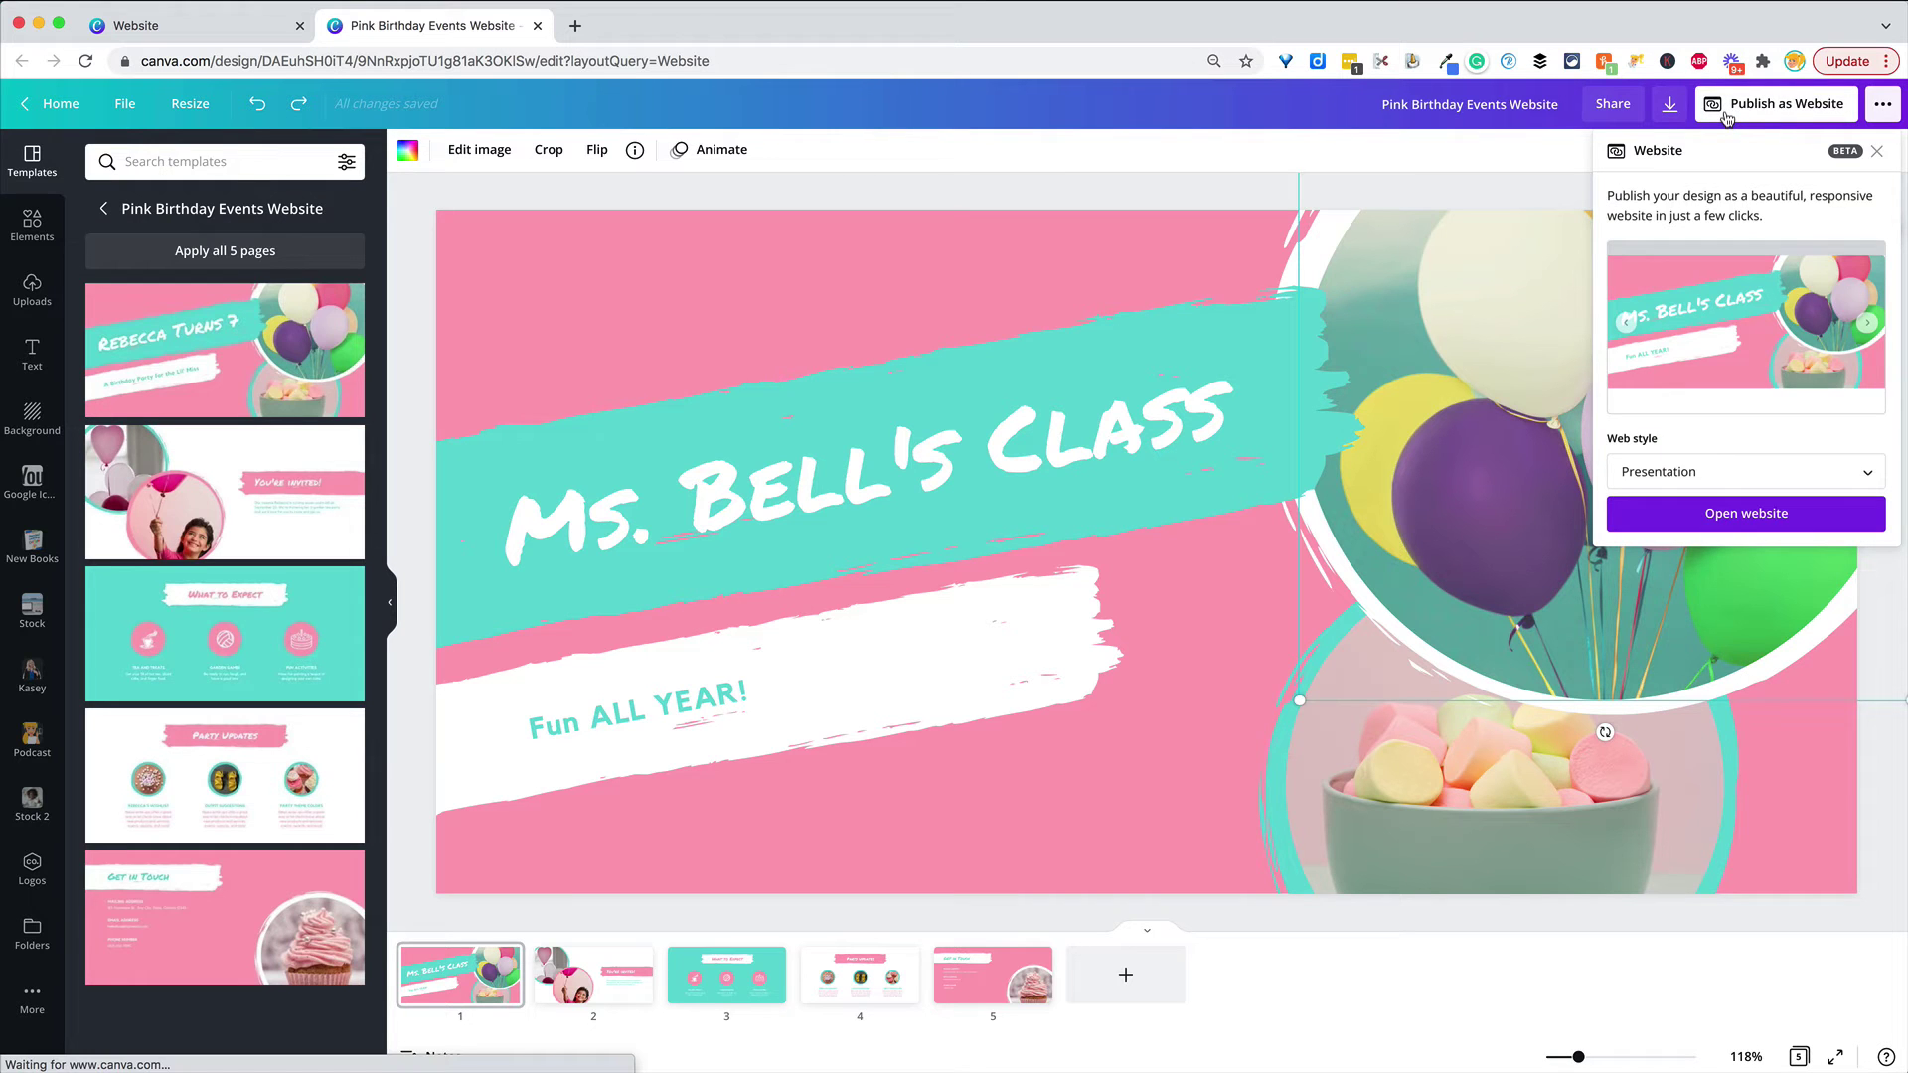
# Step: Try Classic navigation, revert to the Presentation web style, and open the website preview
pyautogui.click(1818, 473)
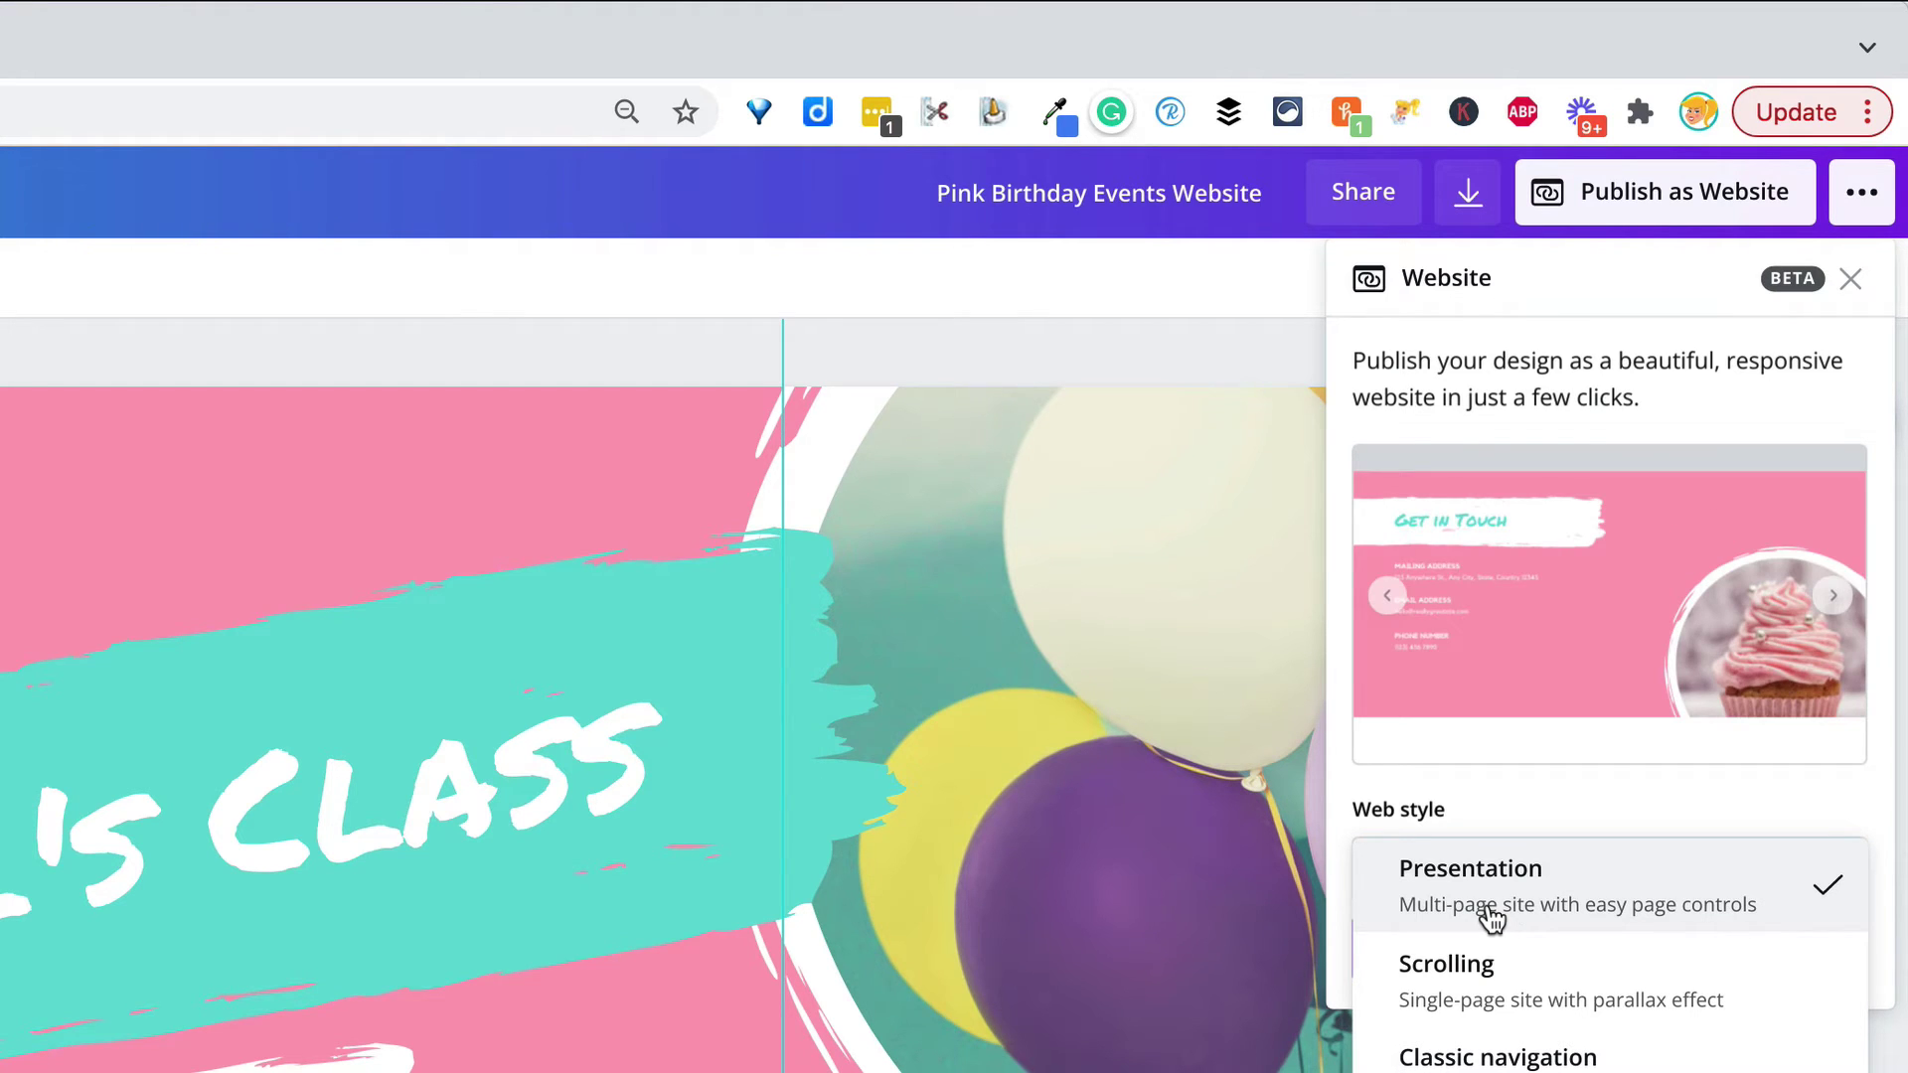
pyautogui.scroll(-1, 1618, 1005)
pyautogui.scroll(1, 1604, 937)
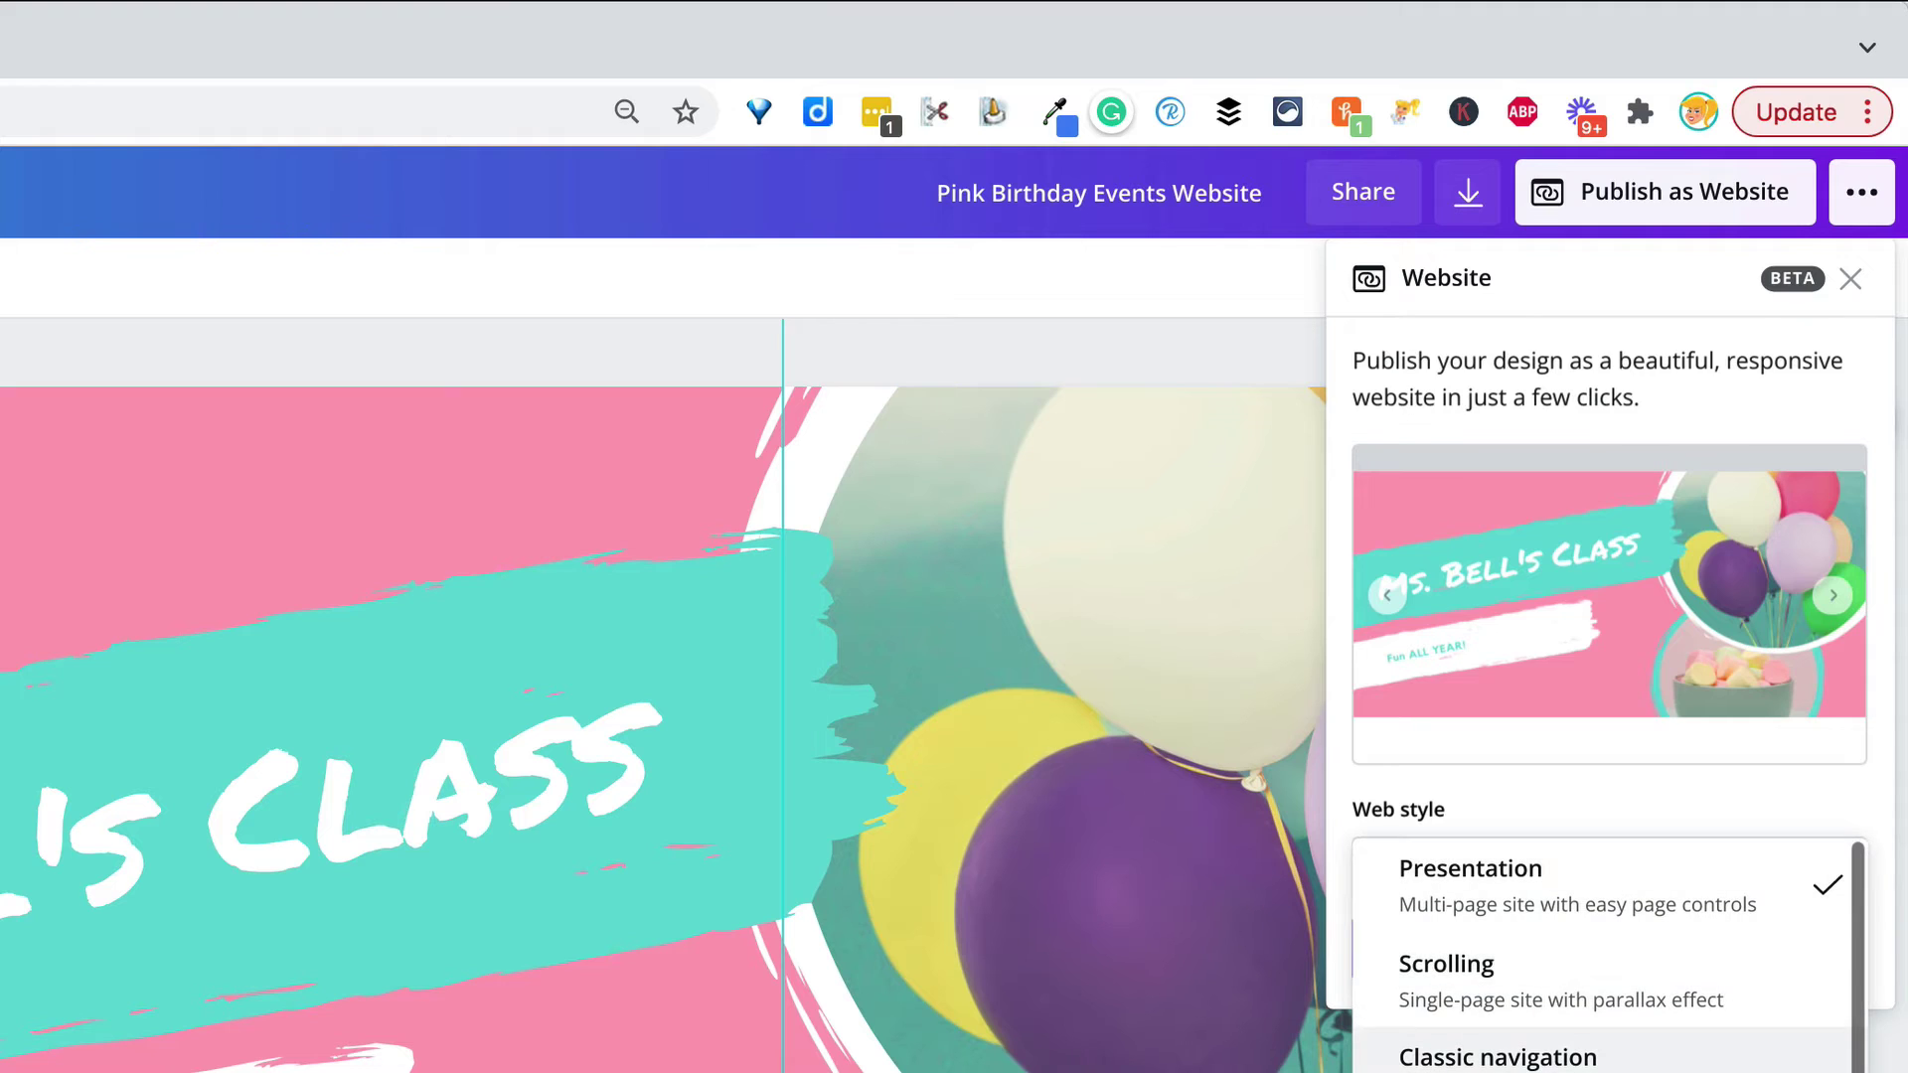
pyautogui.click(1522, 1060)
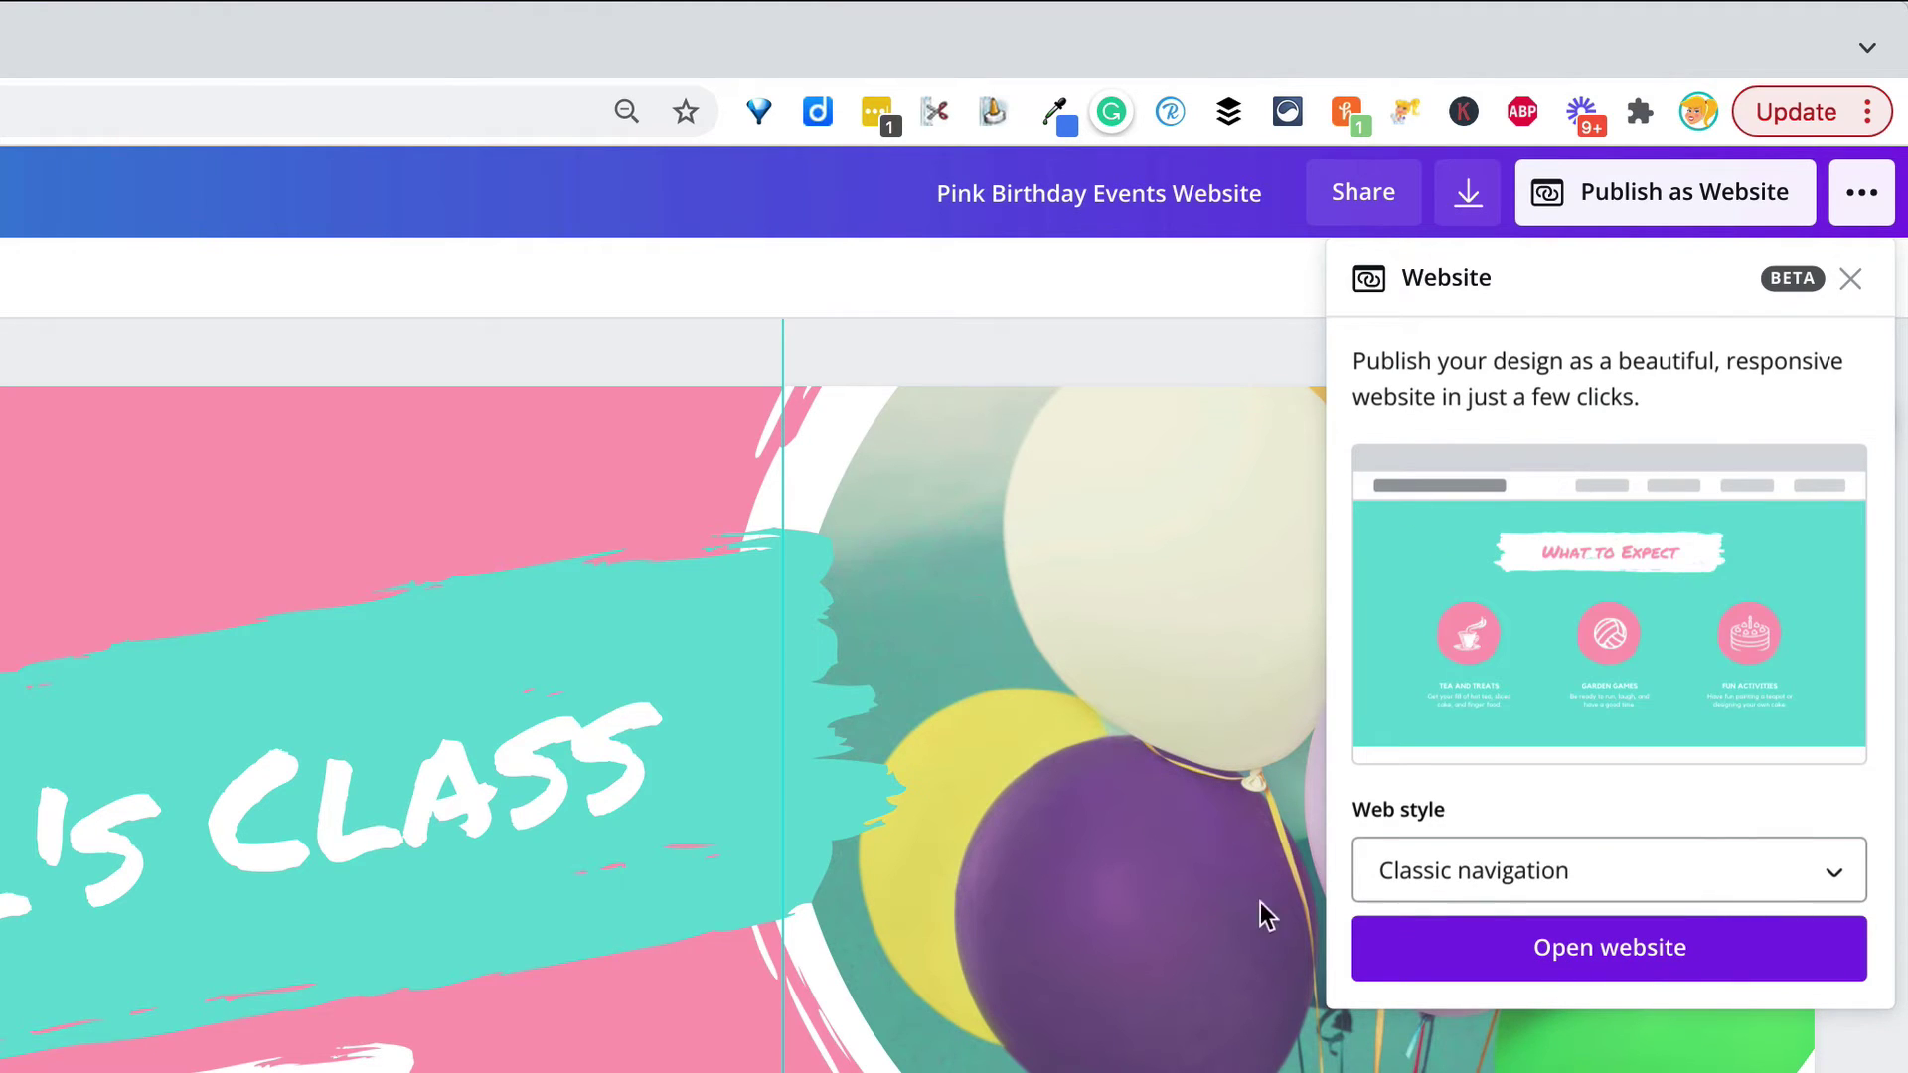
pyautogui.click(1481, 898)
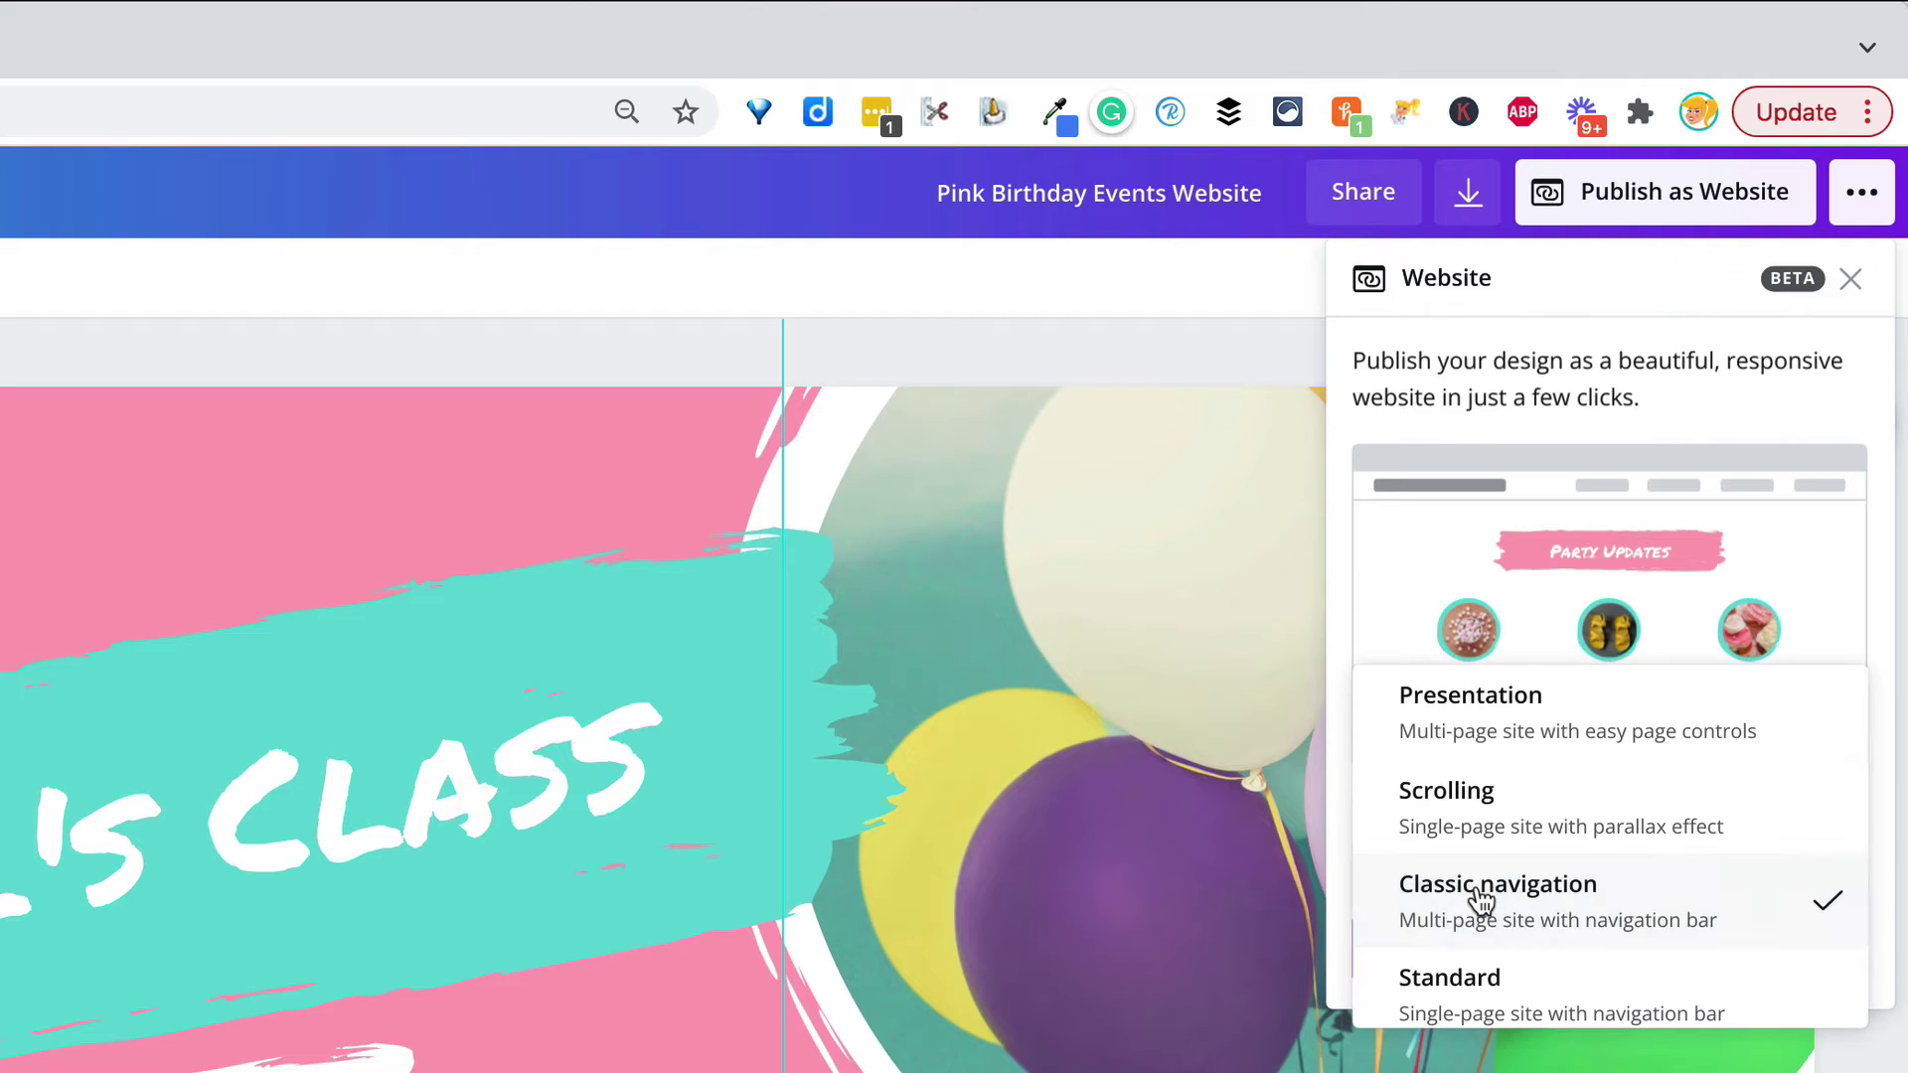
pyautogui.click(1488, 707)
pyautogui.click(1616, 954)
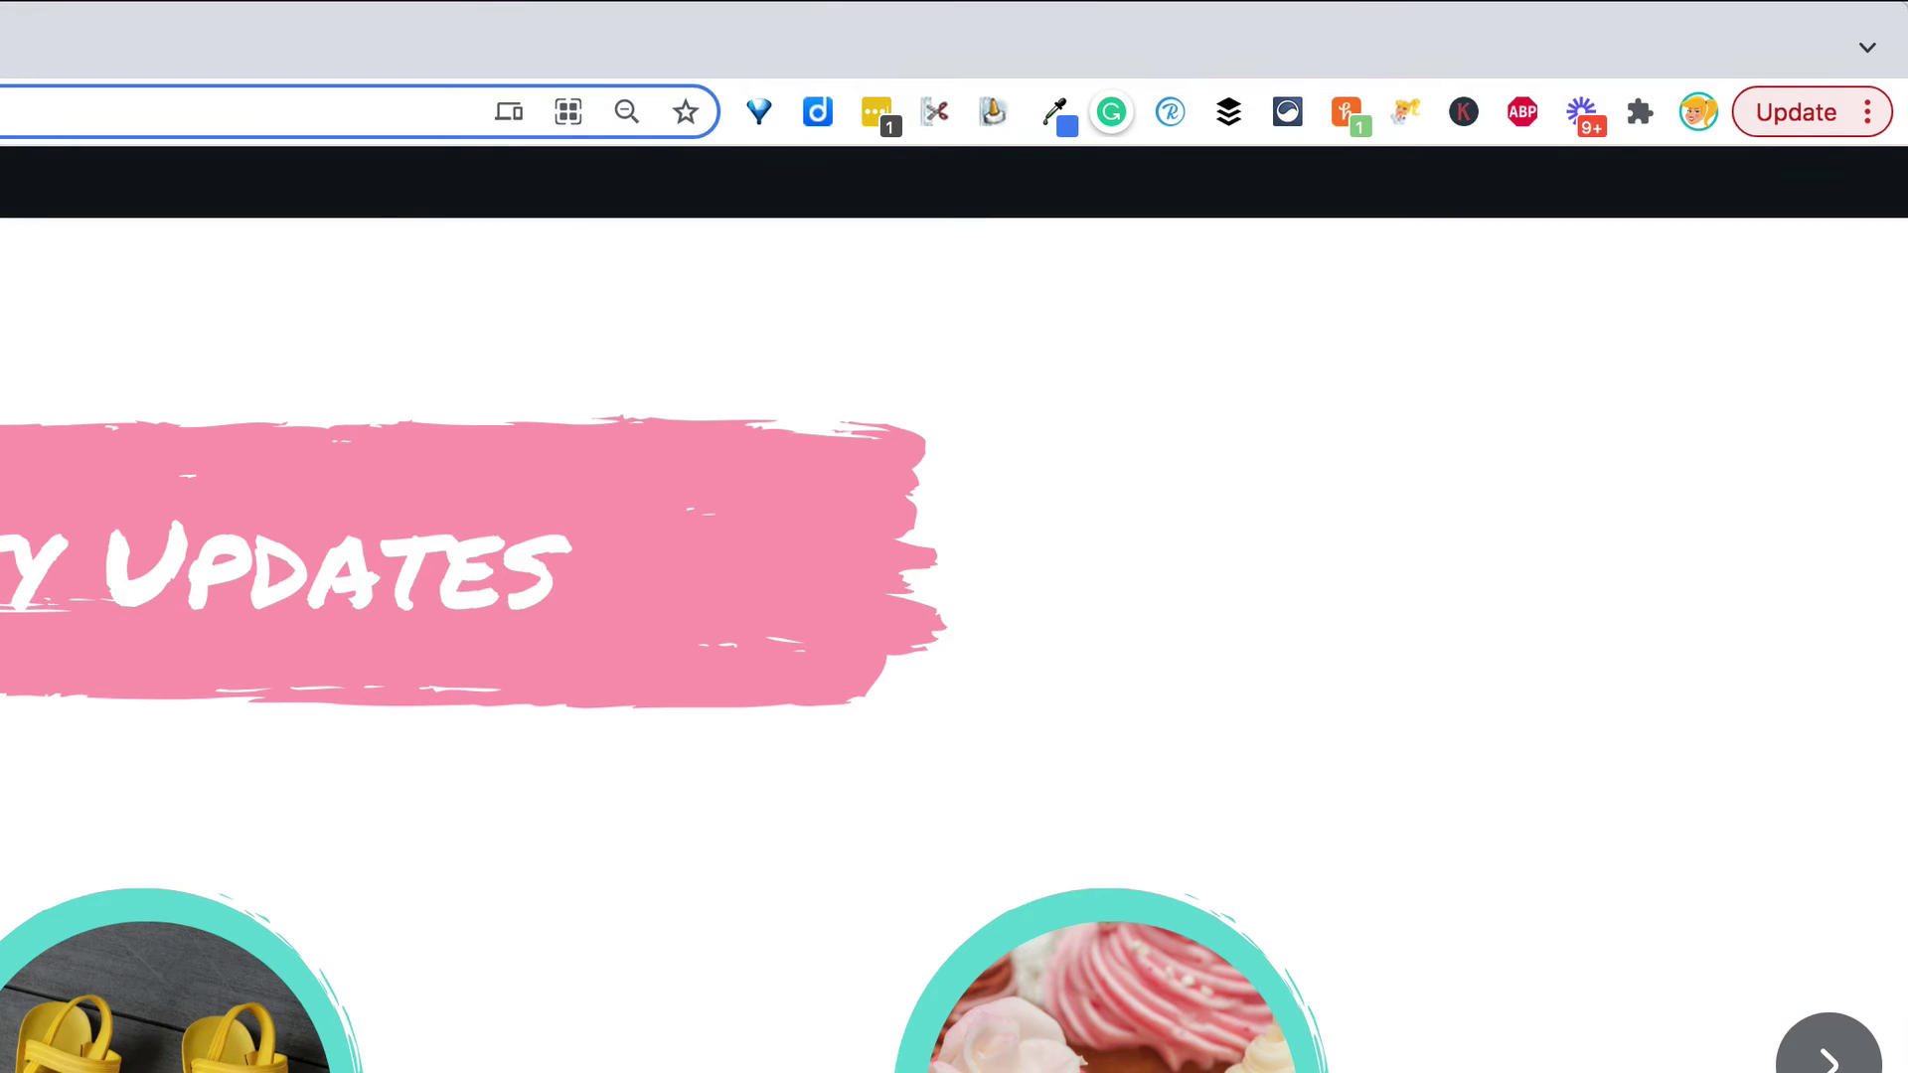
# Step: Close the presentation website preview tab and return to the Canva editor
pyautogui.hotkey('ctrl', 'w')
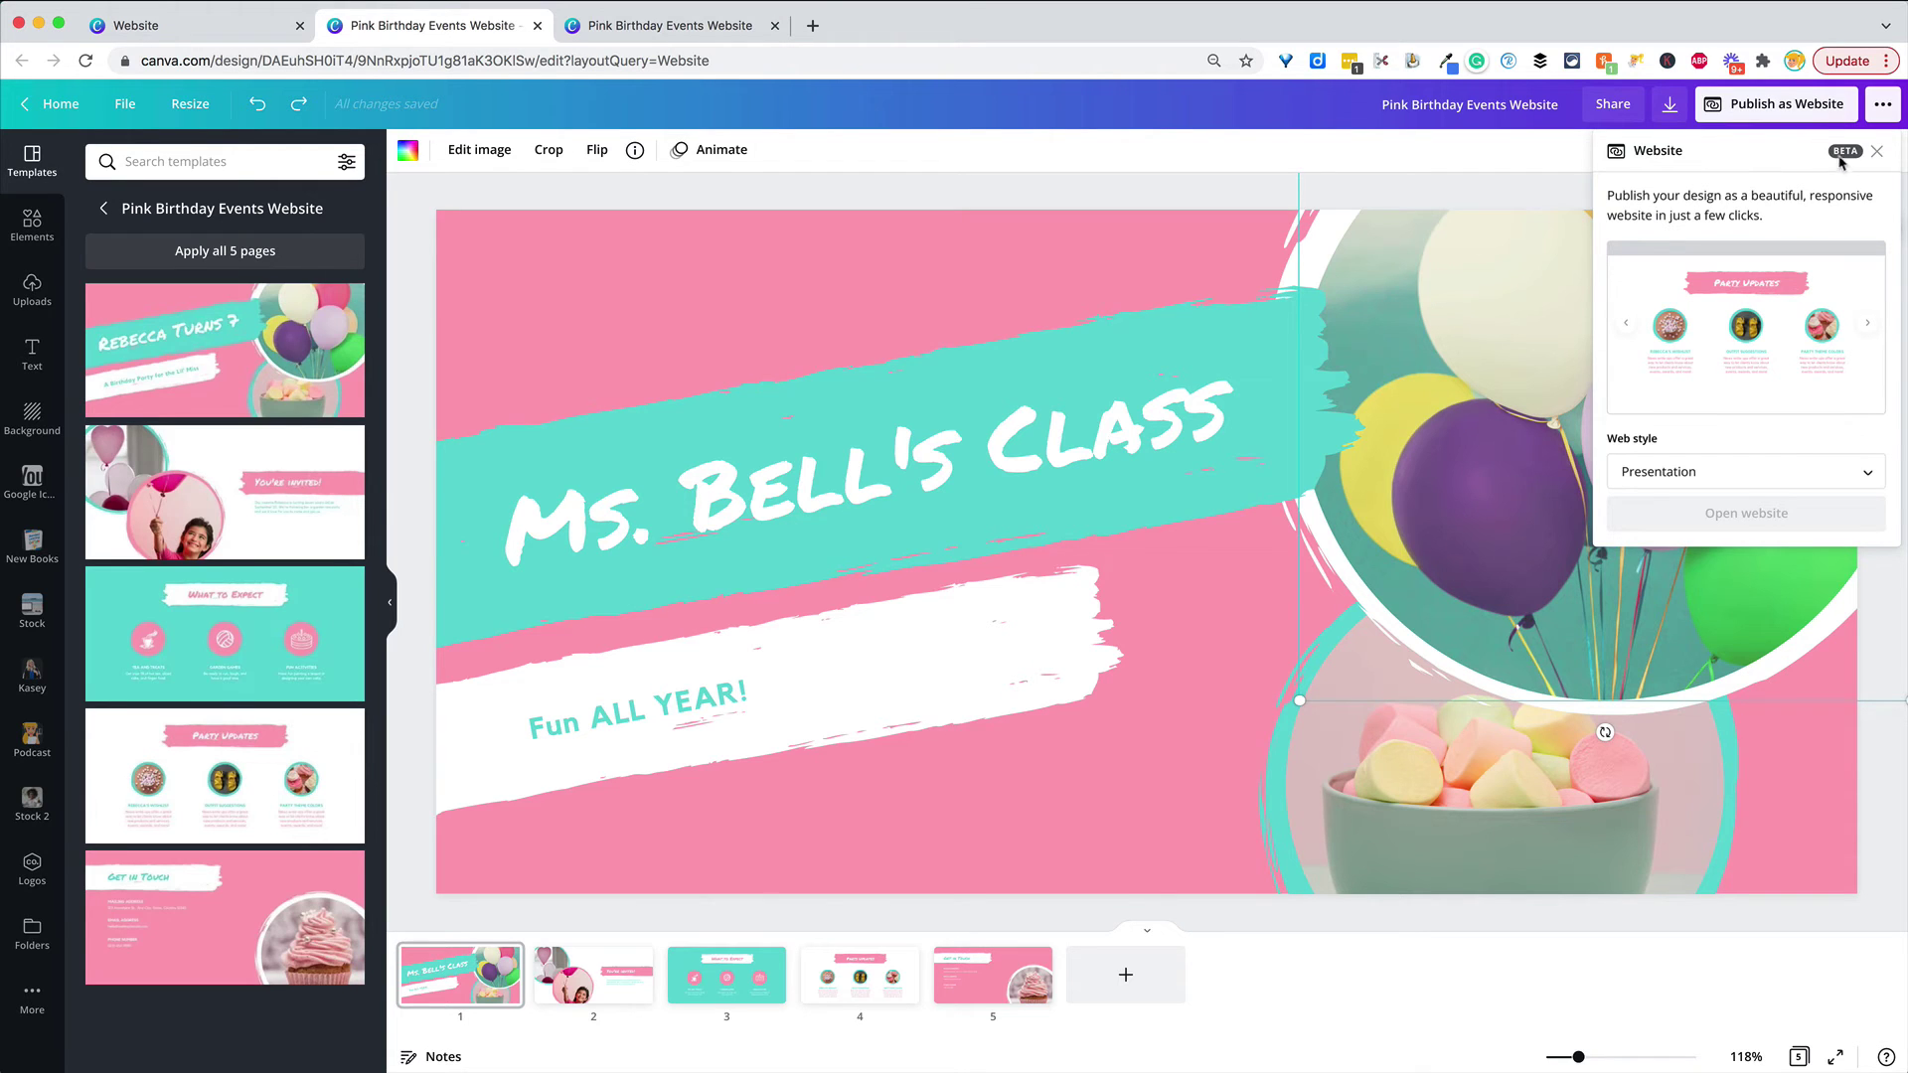
# Step: Switch the web style to Classic navigation and open the website in a new tab
pyautogui.click(1511, 170)
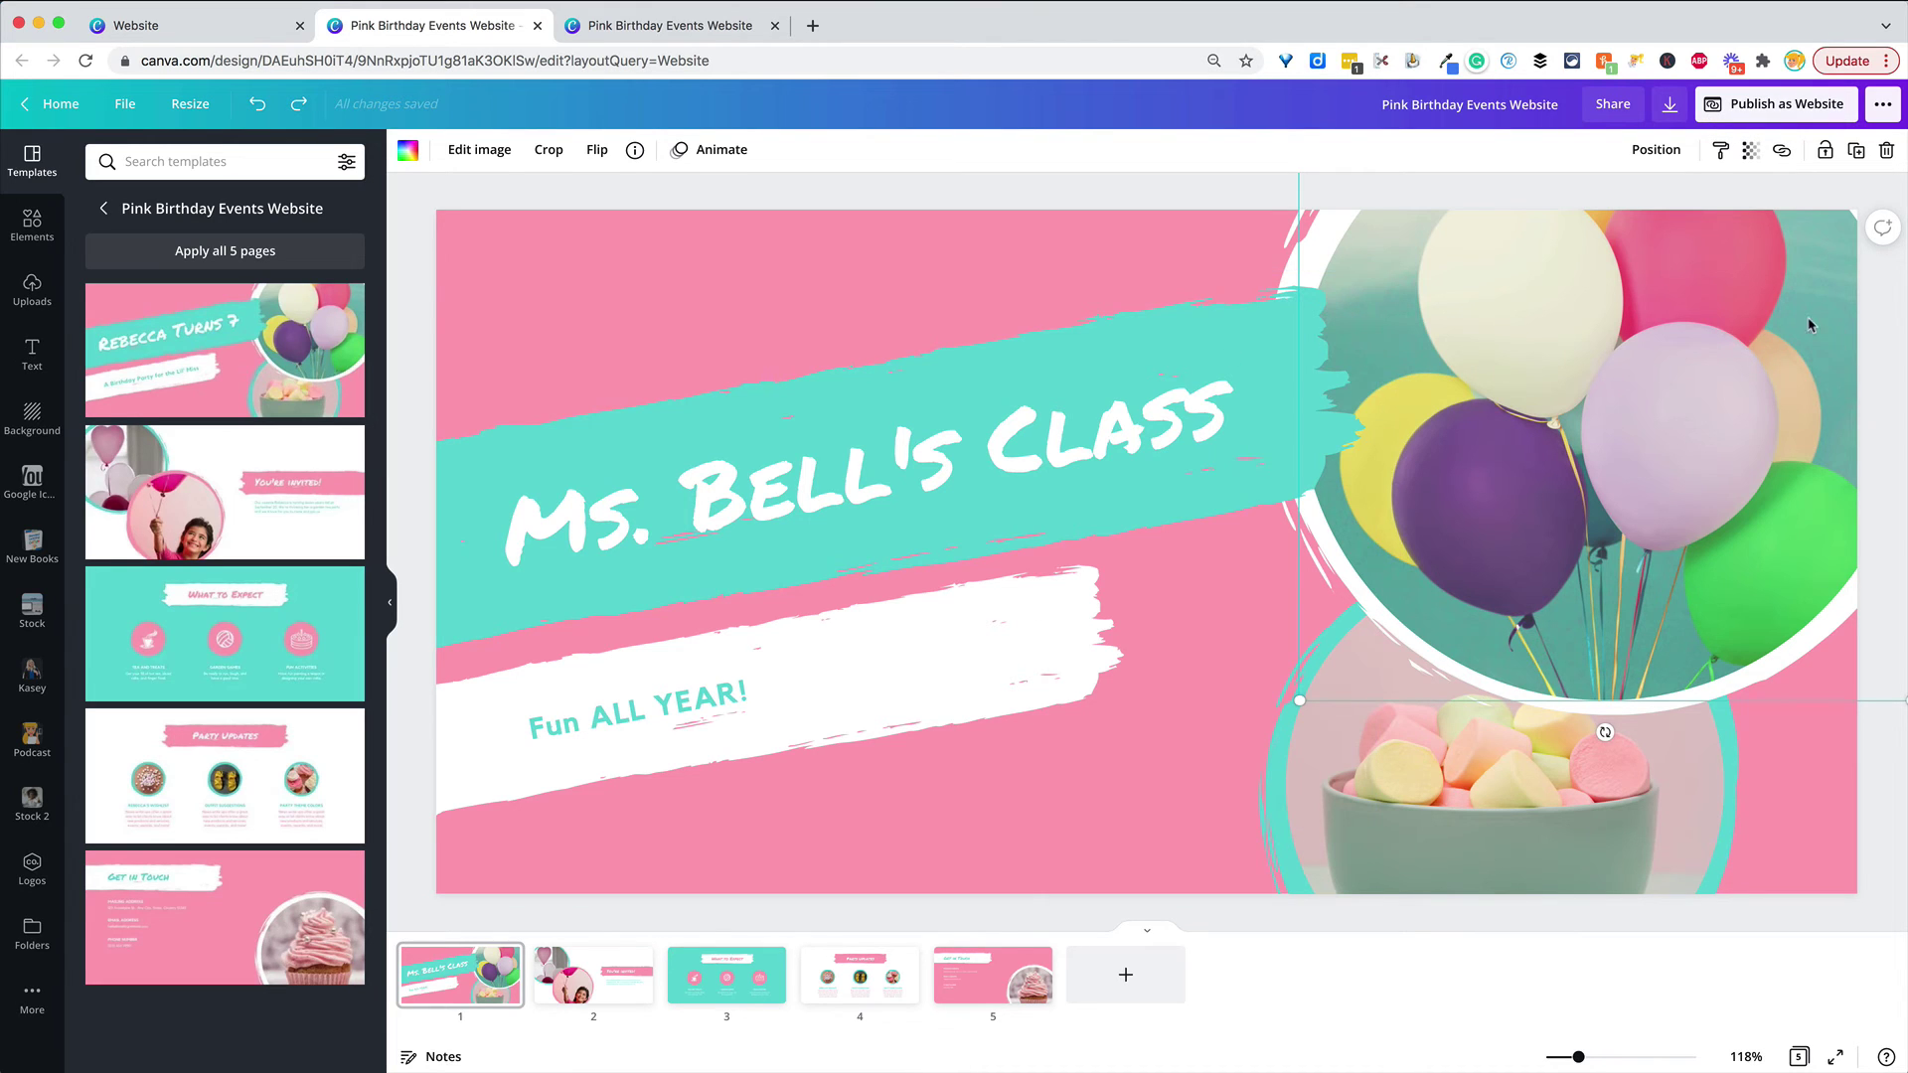
pyautogui.click(1758, 108)
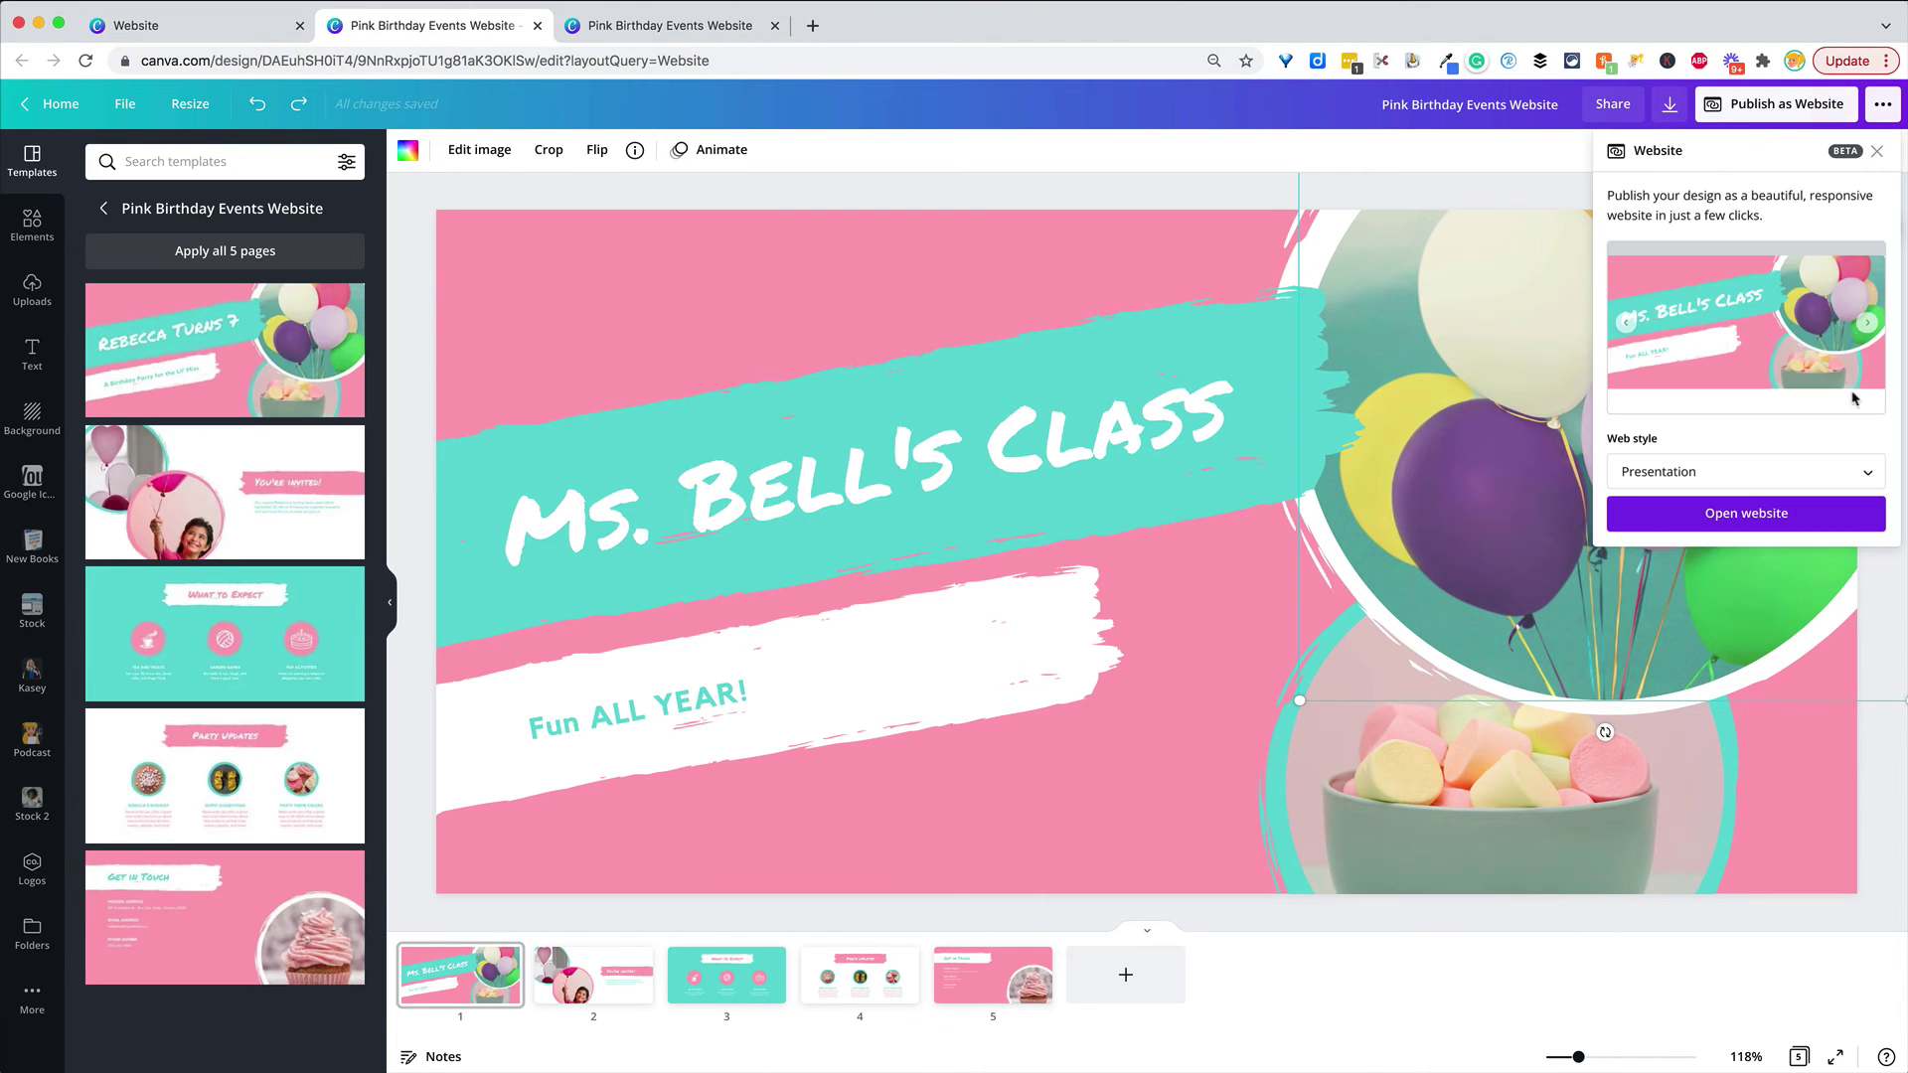
pyautogui.click(1726, 471)
pyautogui.click(1708, 586)
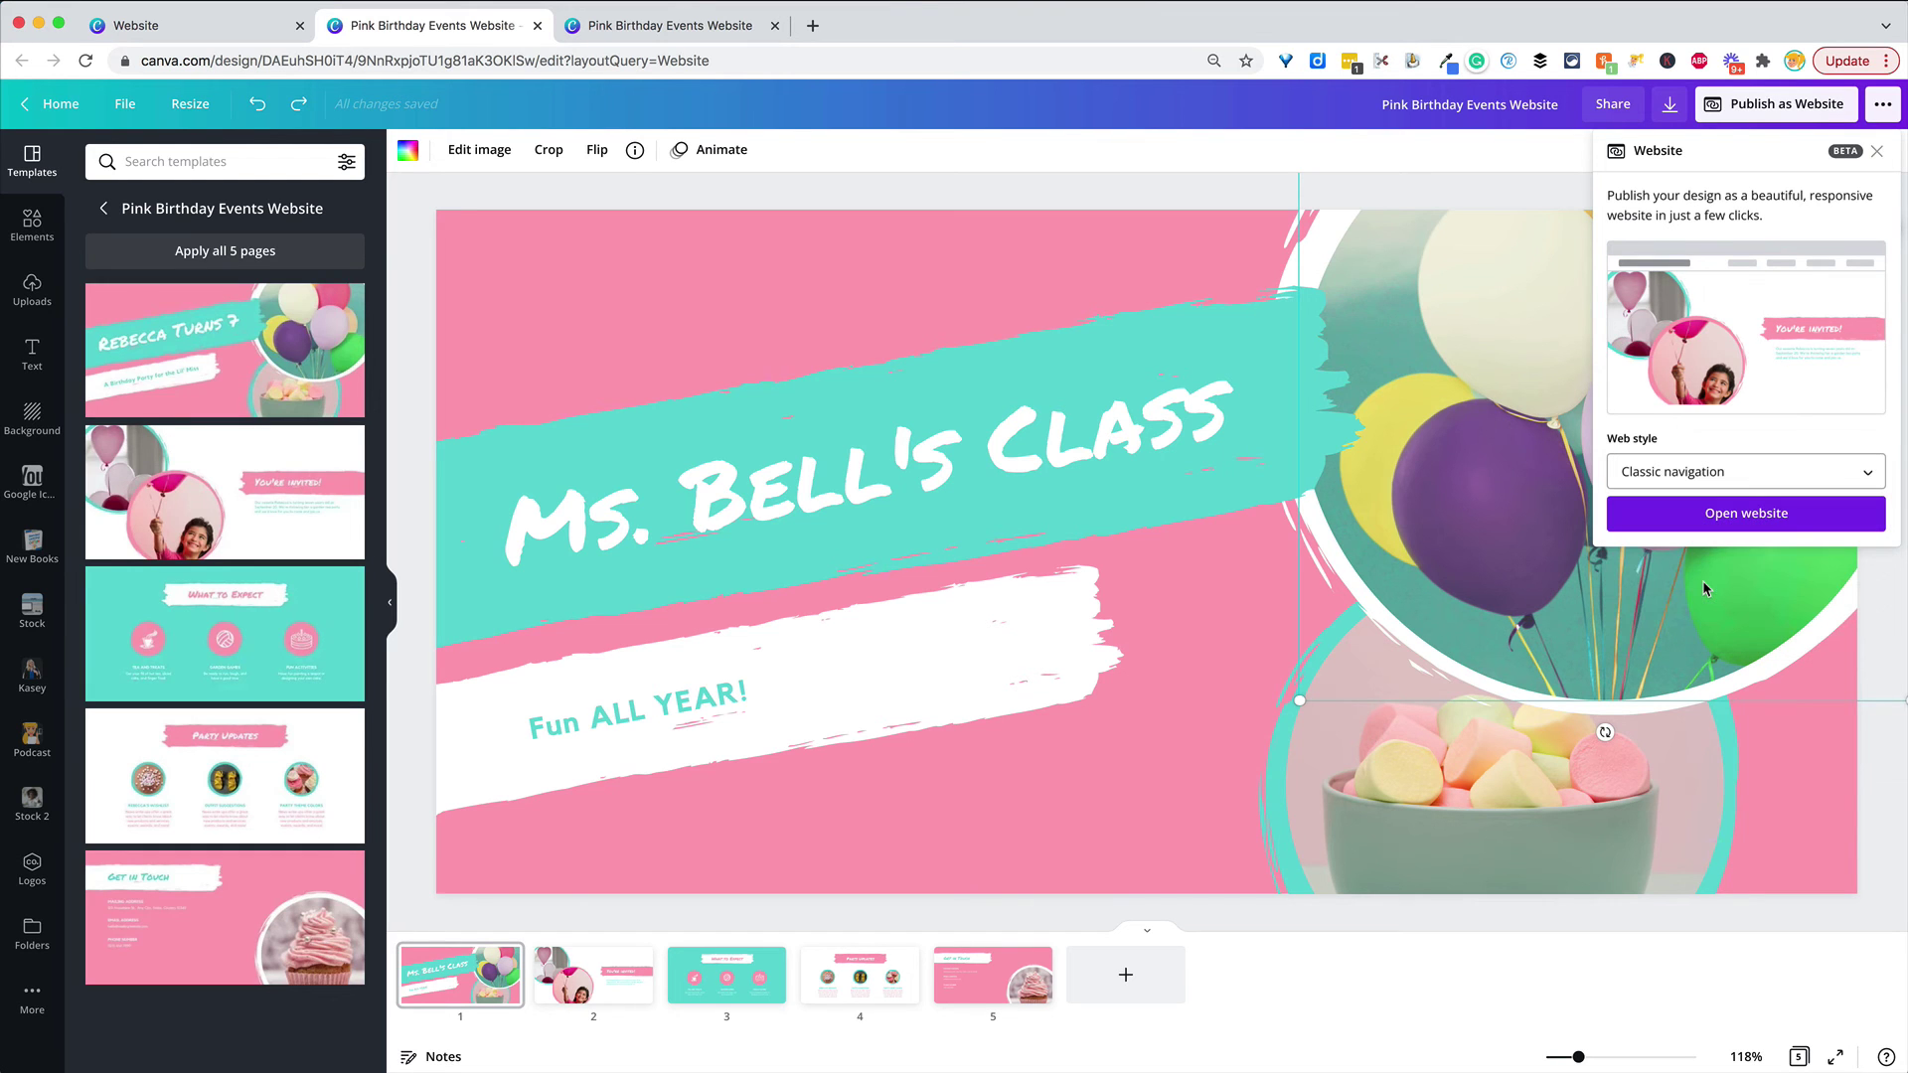
pyautogui.click(1795, 528)
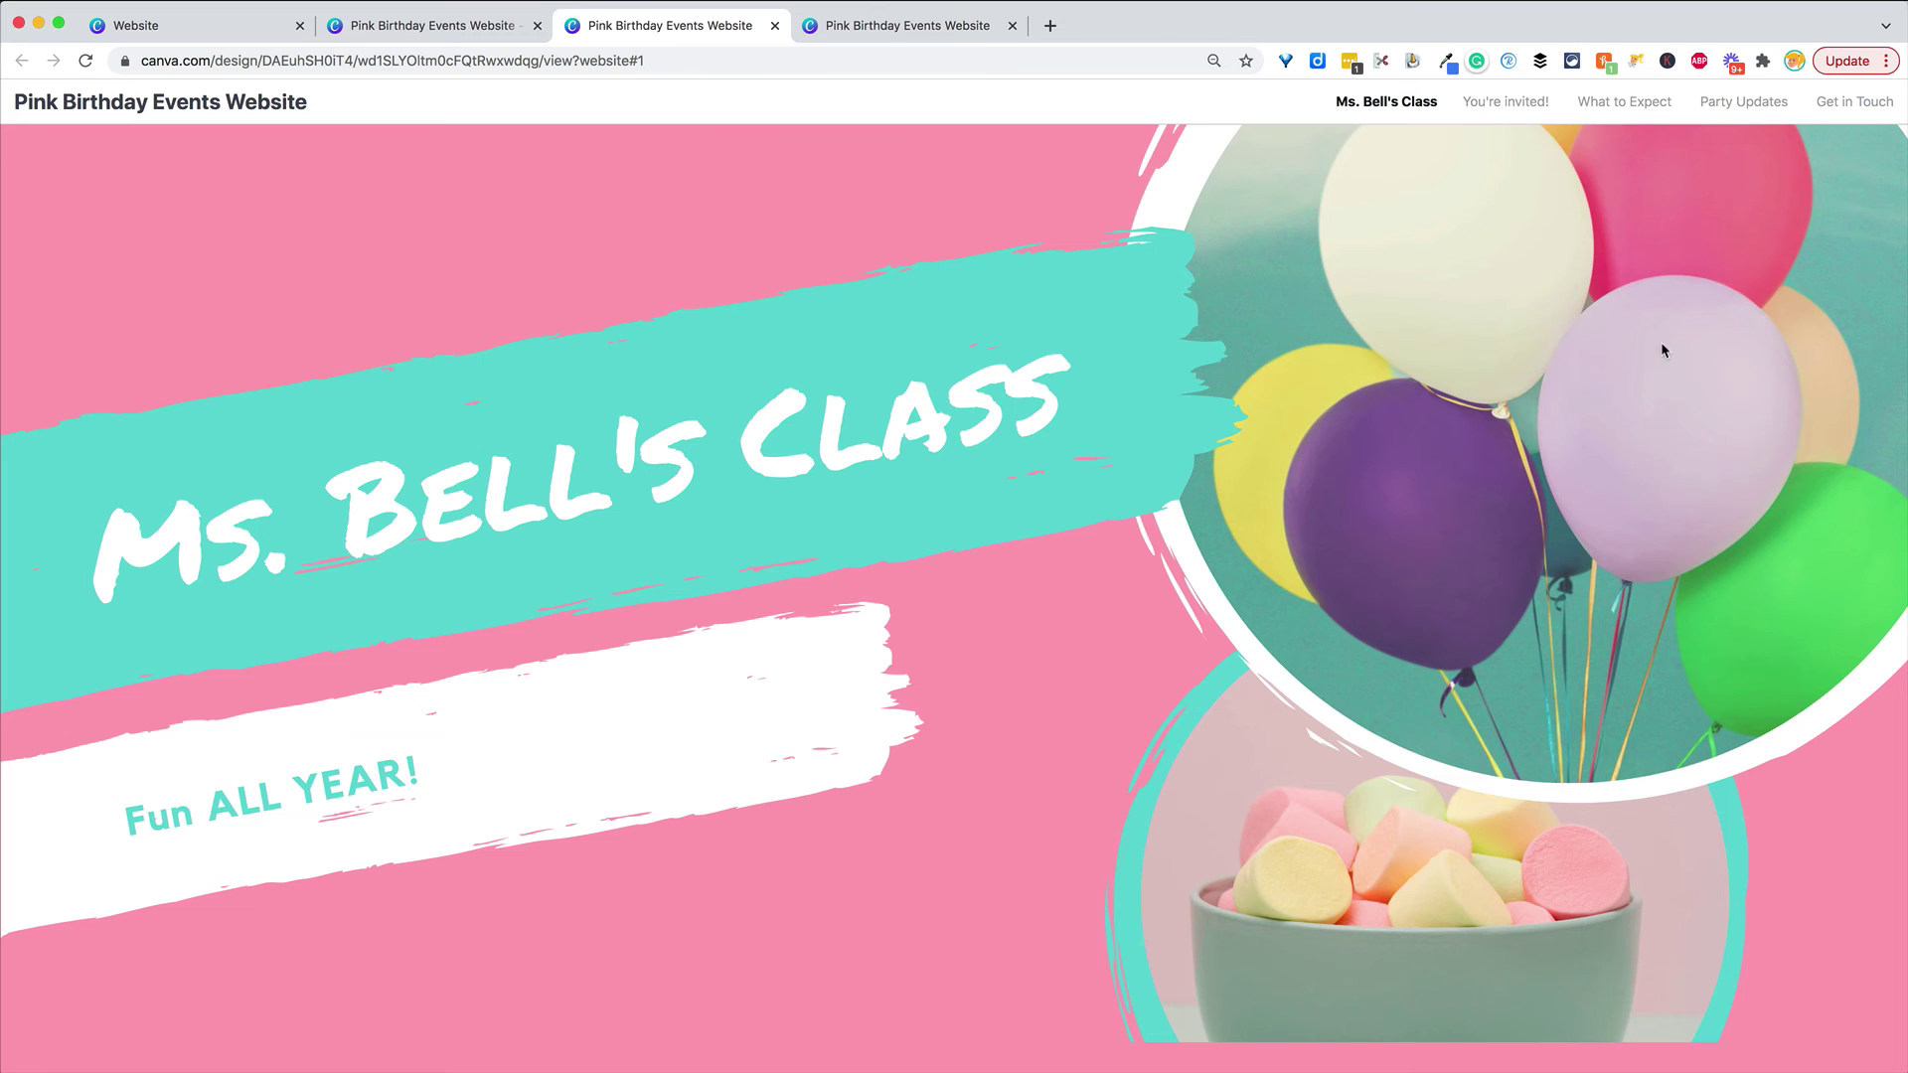
# Step: Visit You're invited!, What to Expect, Party Updates and Get in Touch from the top menu
pyautogui.click(1521, 105)
pyautogui.click(1635, 105)
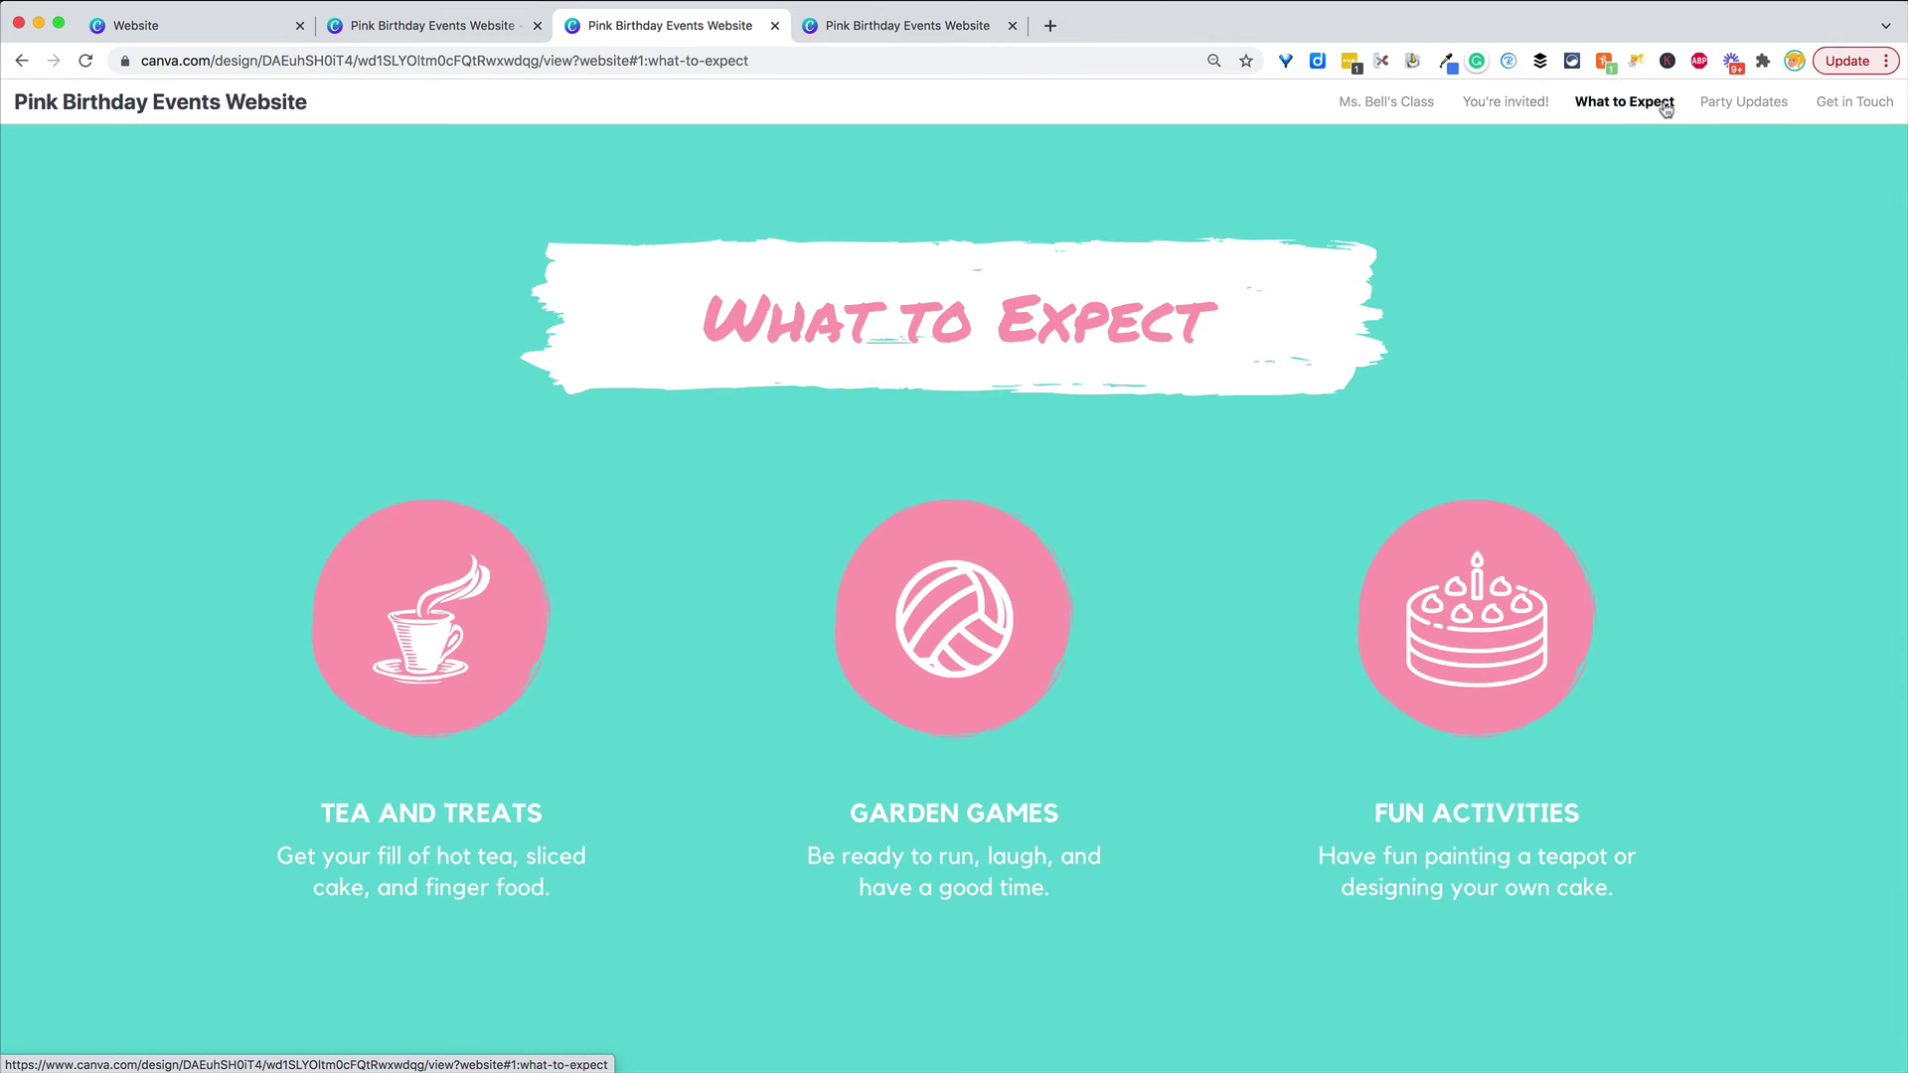
pyautogui.click(1760, 109)
pyautogui.click(1835, 113)
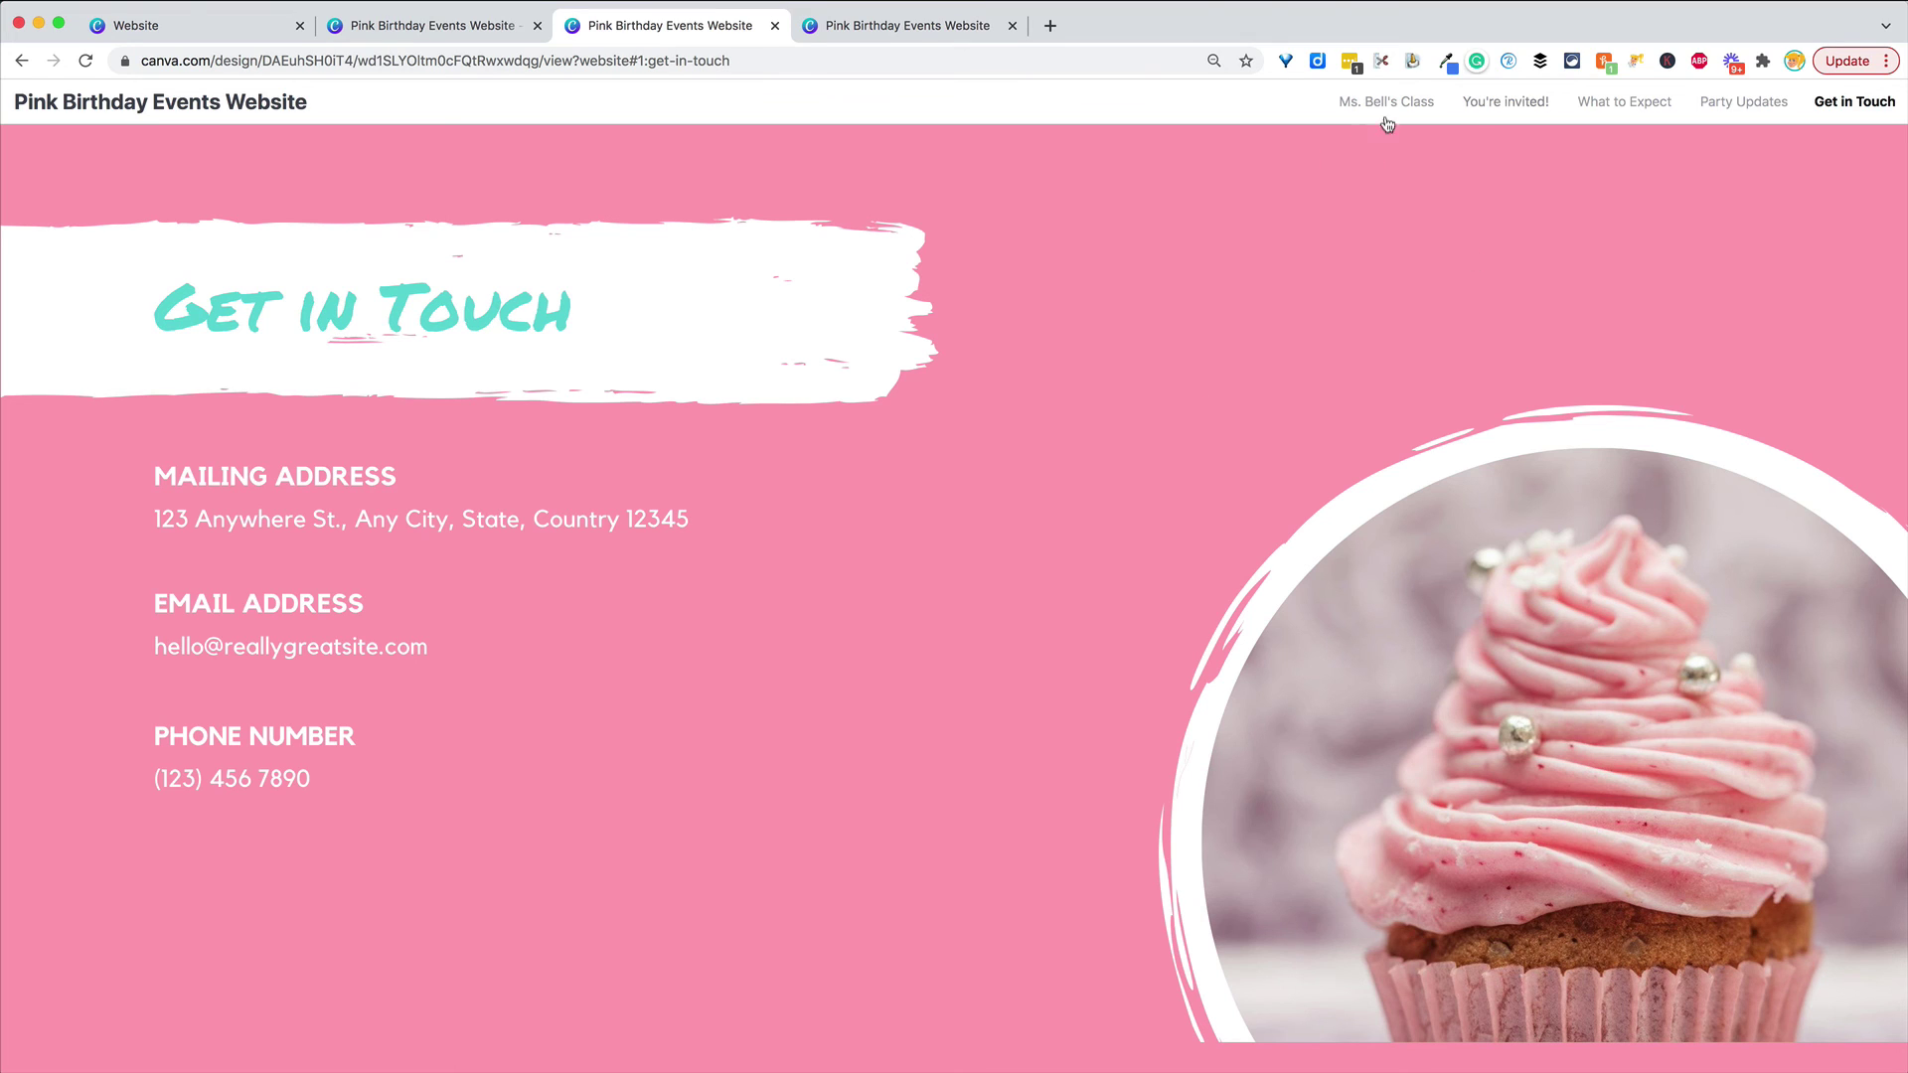
# Step: Return to the browser tab with the Website template search results
pyautogui.click(208, 30)
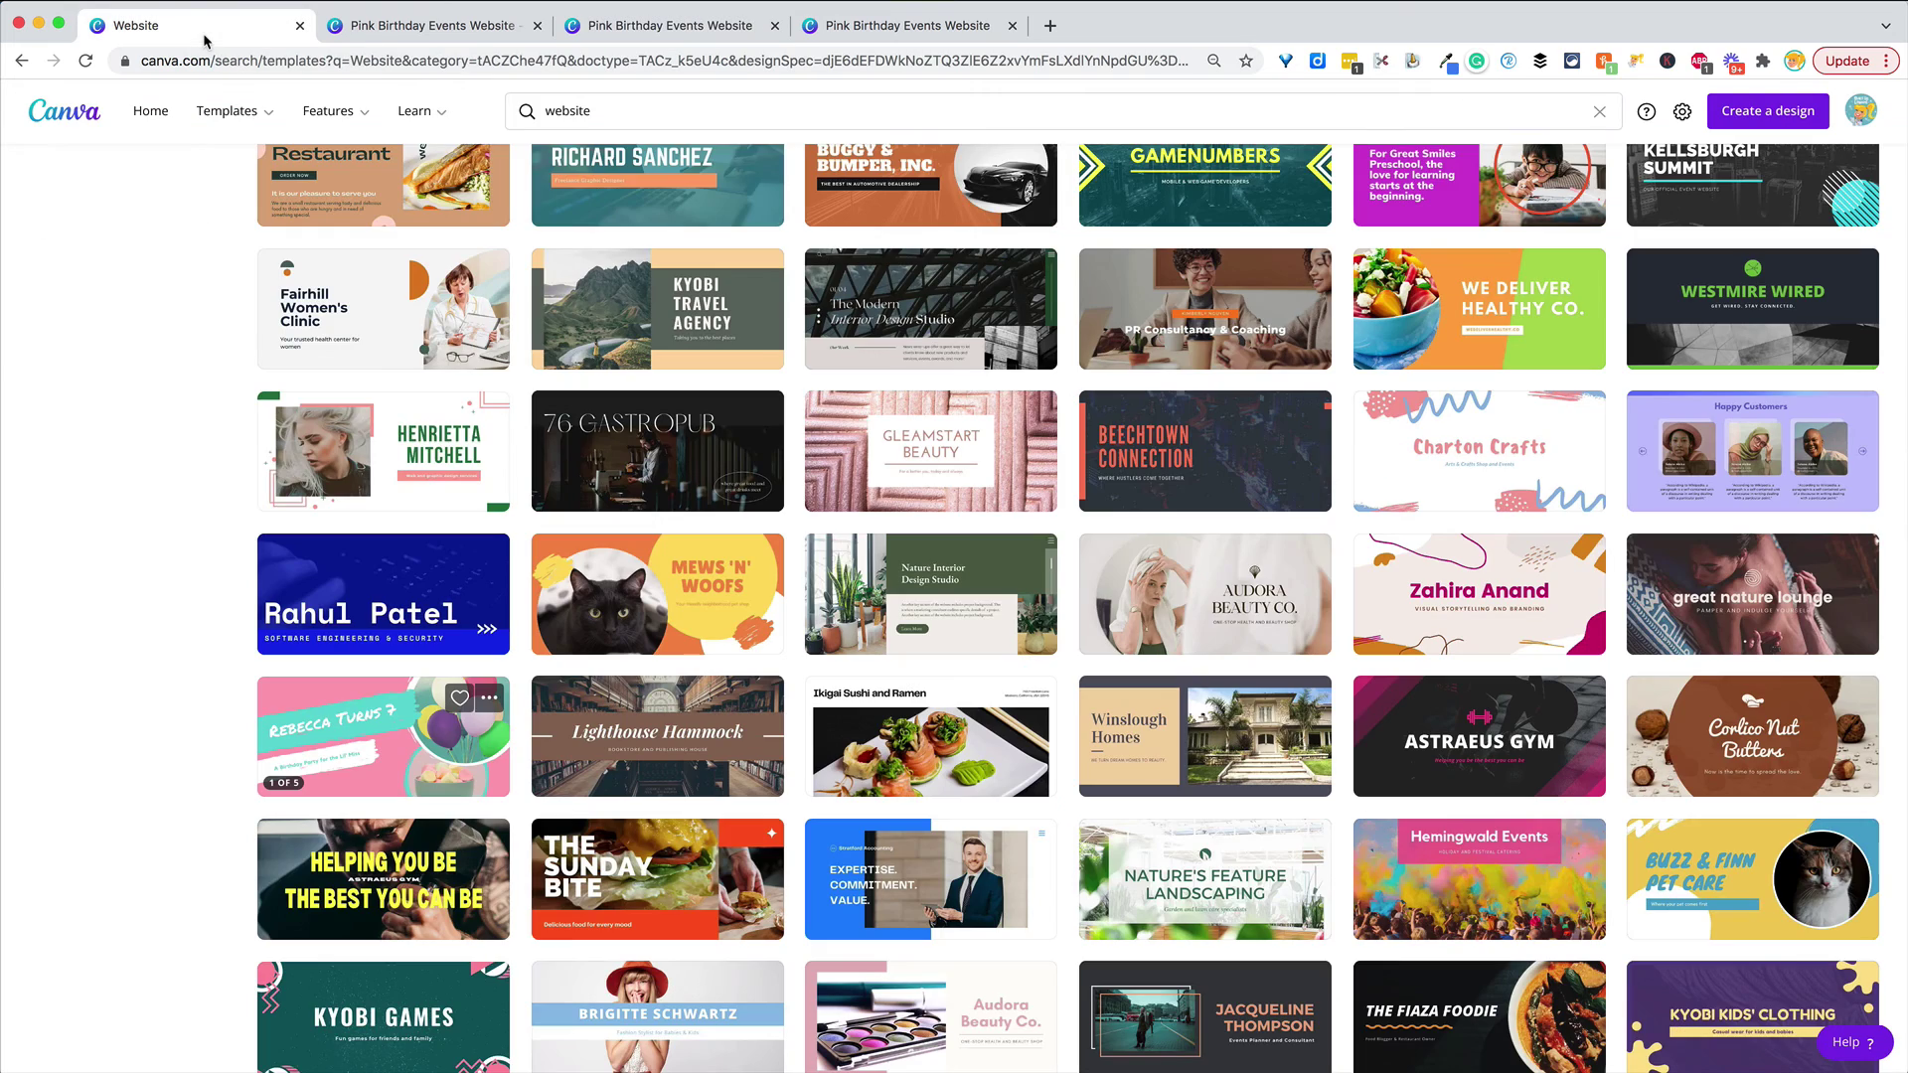